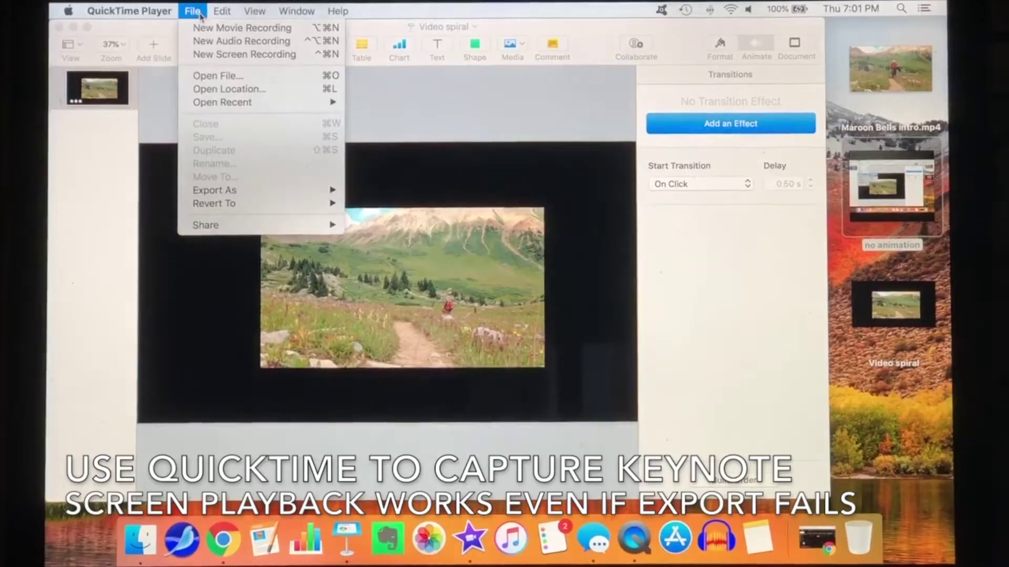
Start a full-screen QuickTime screen recording, then play the Keynote slideshow full screen.
click(210, 55)
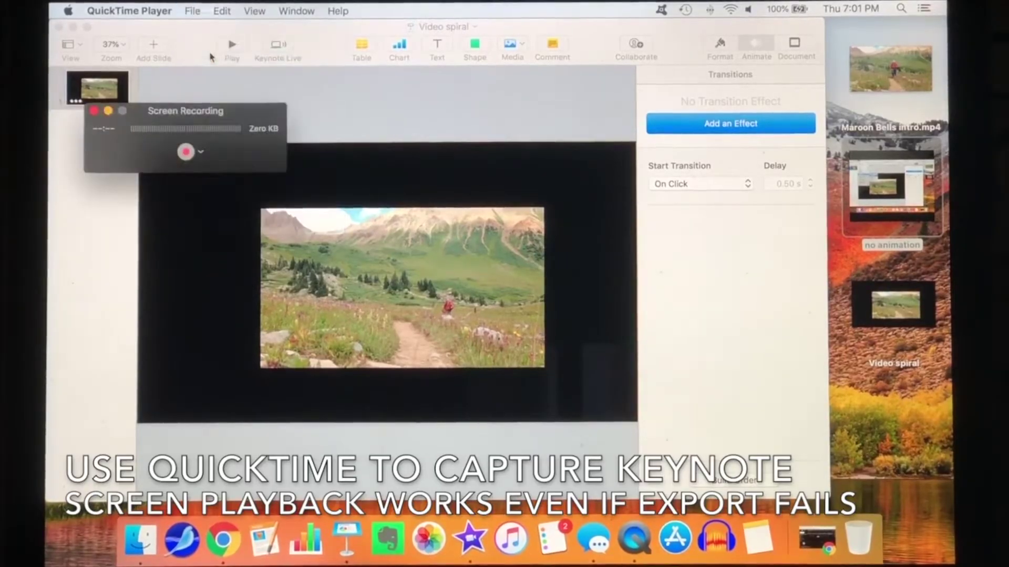
click(185, 152)
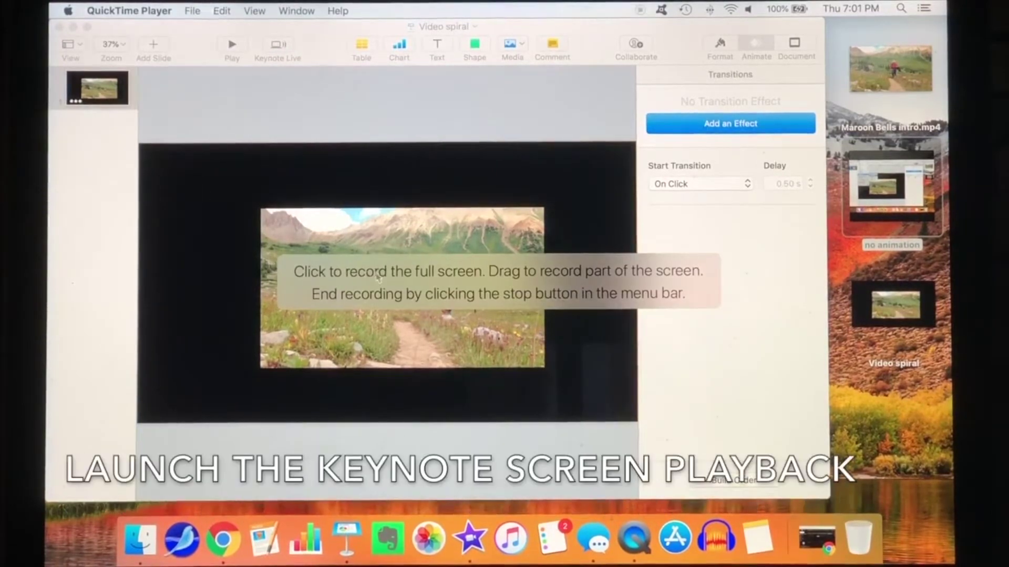
click(262, 123)
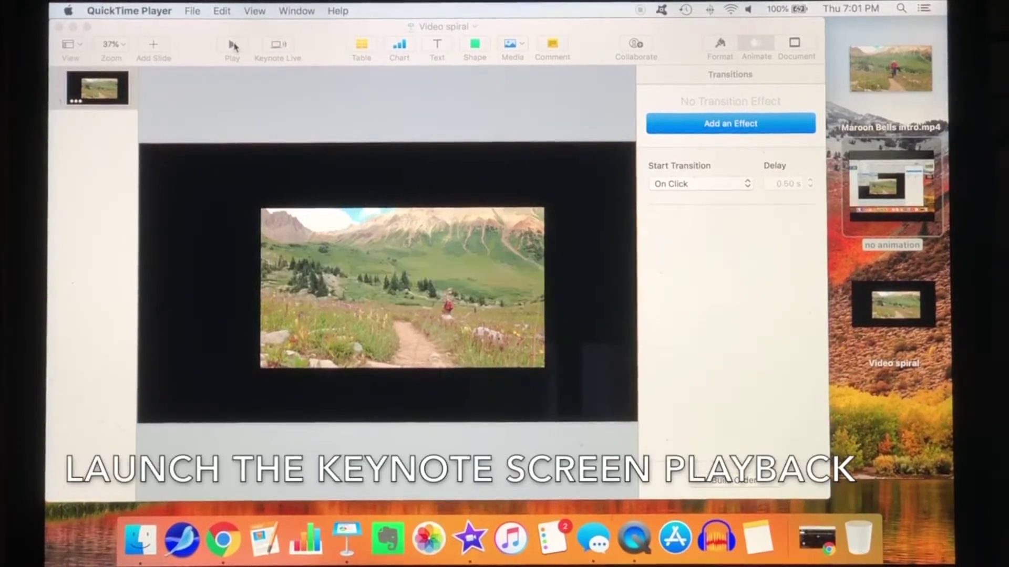
click(232, 45)
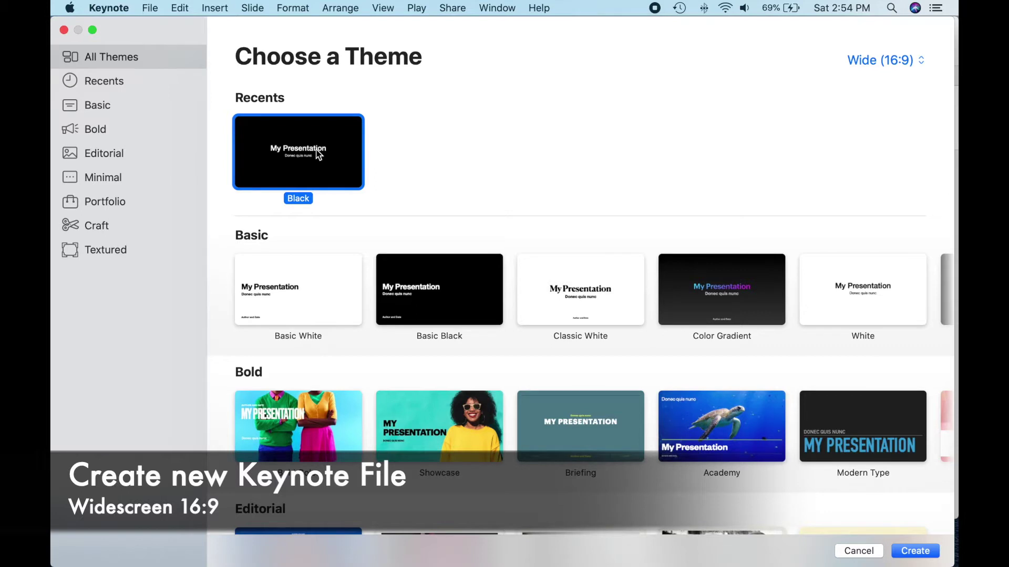
Create a Black-theme presentation and delete its title and subtitle placeholders.
double_click(318, 154)
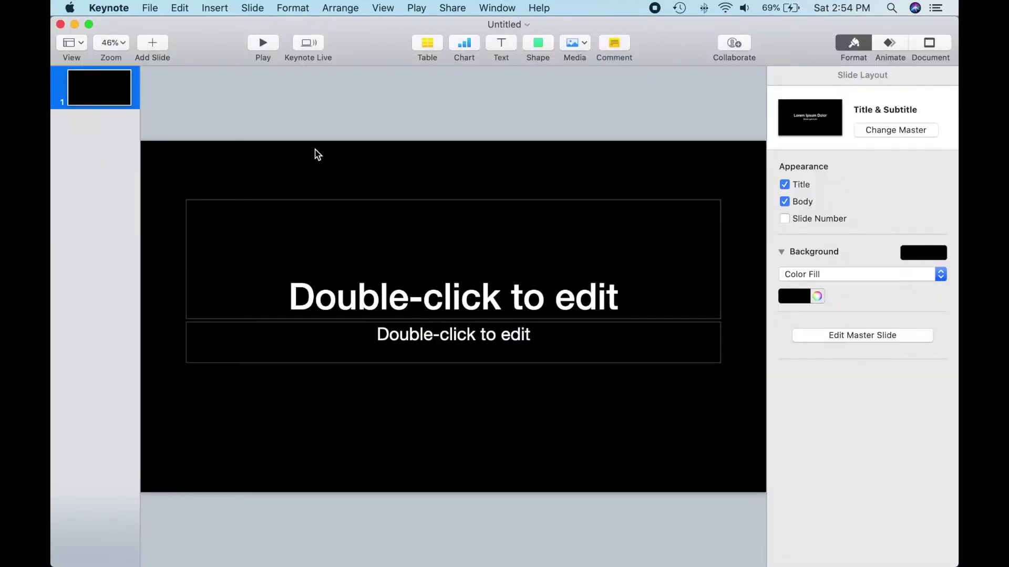
drag(318, 152, 423, 360)
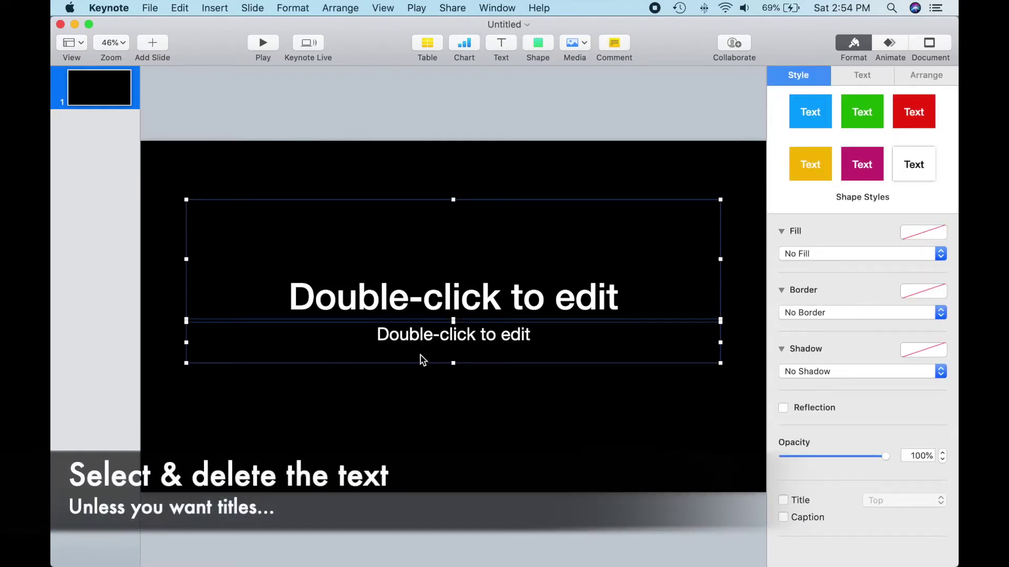
key(Delete)
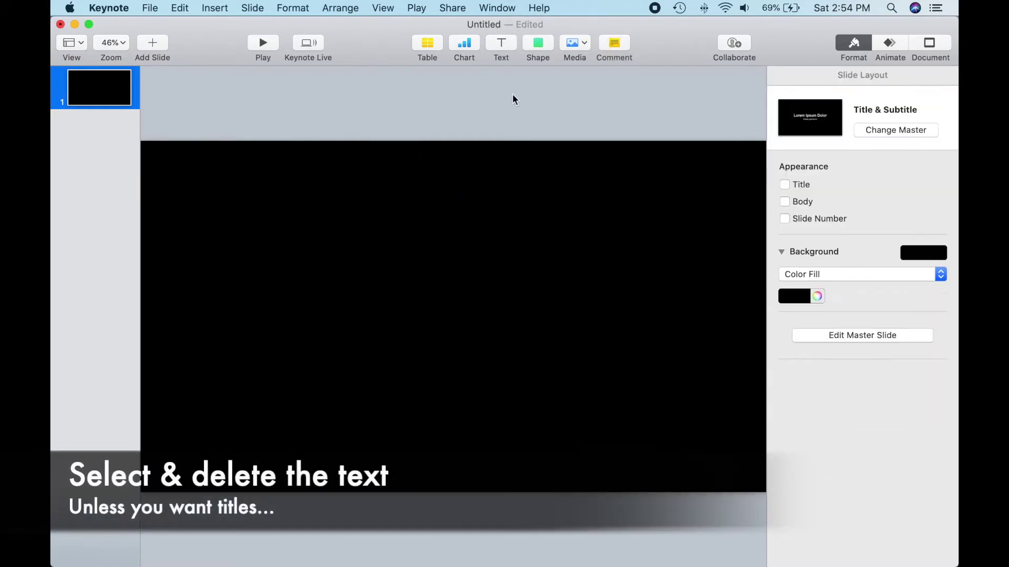
Insert the barefoot movie from the Photos Favorites album and close the media browser.
click(572, 42)
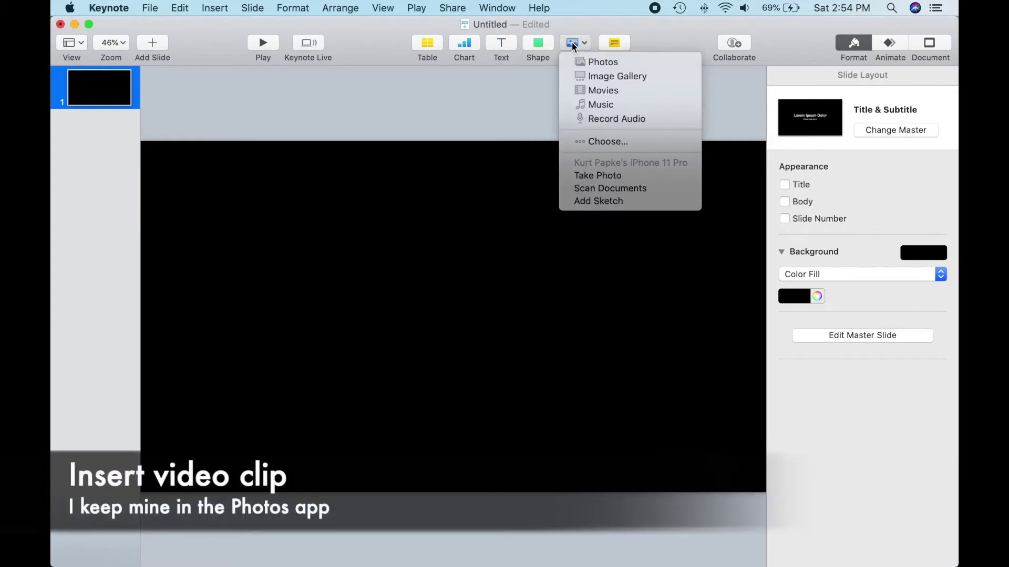
click(593, 90)
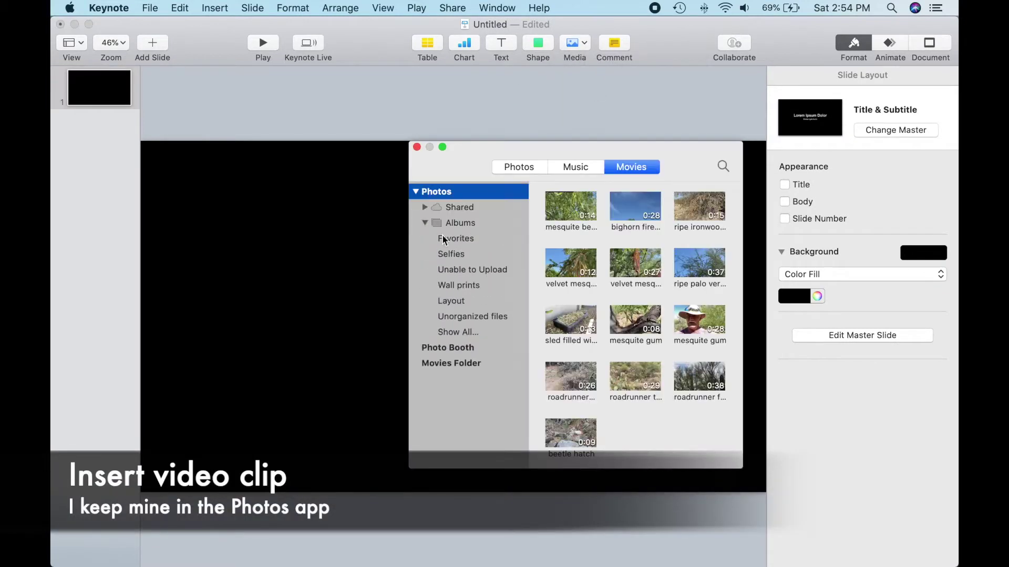
click(450, 237)
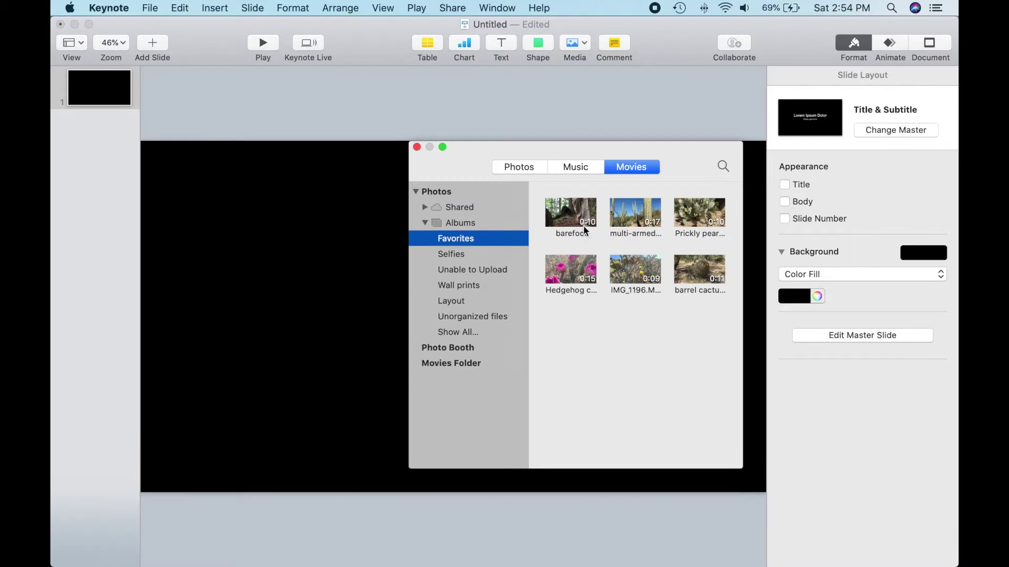
double_click(565, 211)
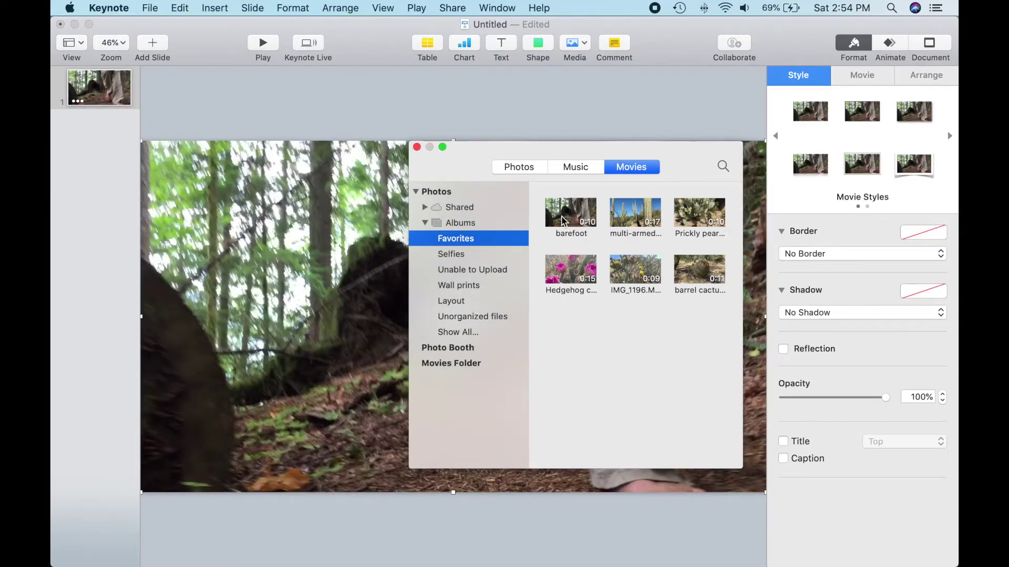
click(417, 147)
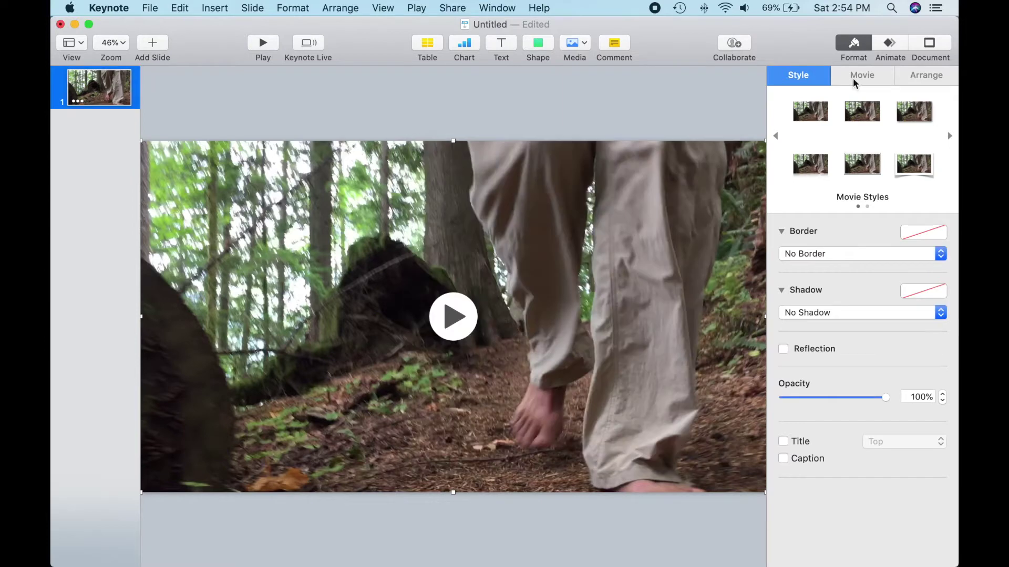
Set the Start Movie build in Build Order to start After Transition.
click(894, 43)
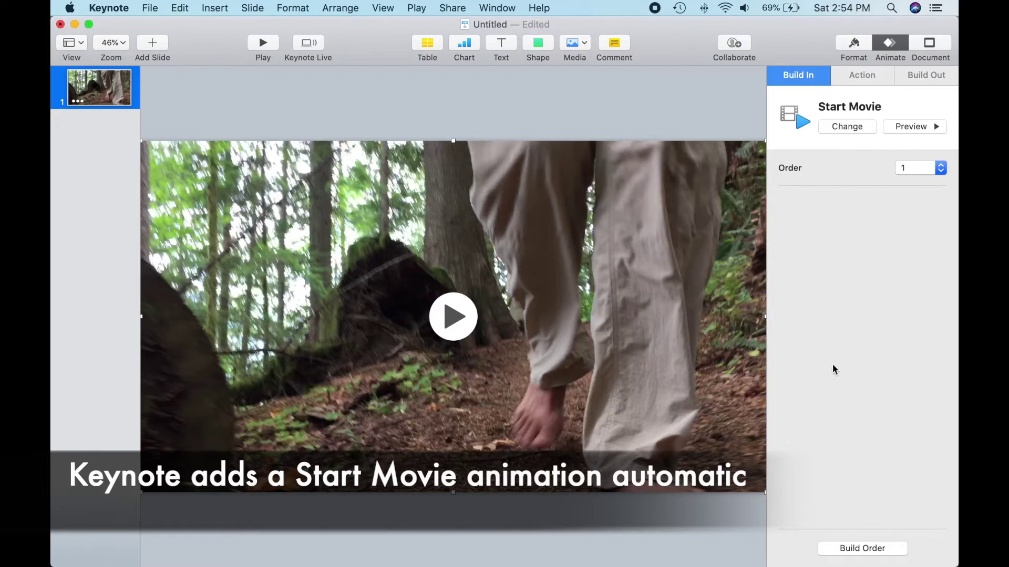
click(848, 548)
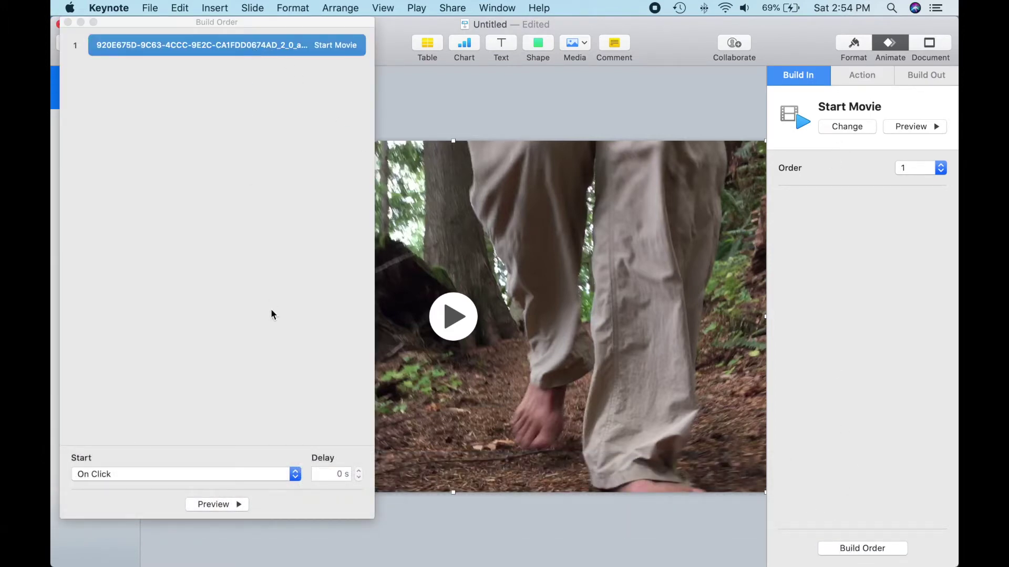
click(296, 476)
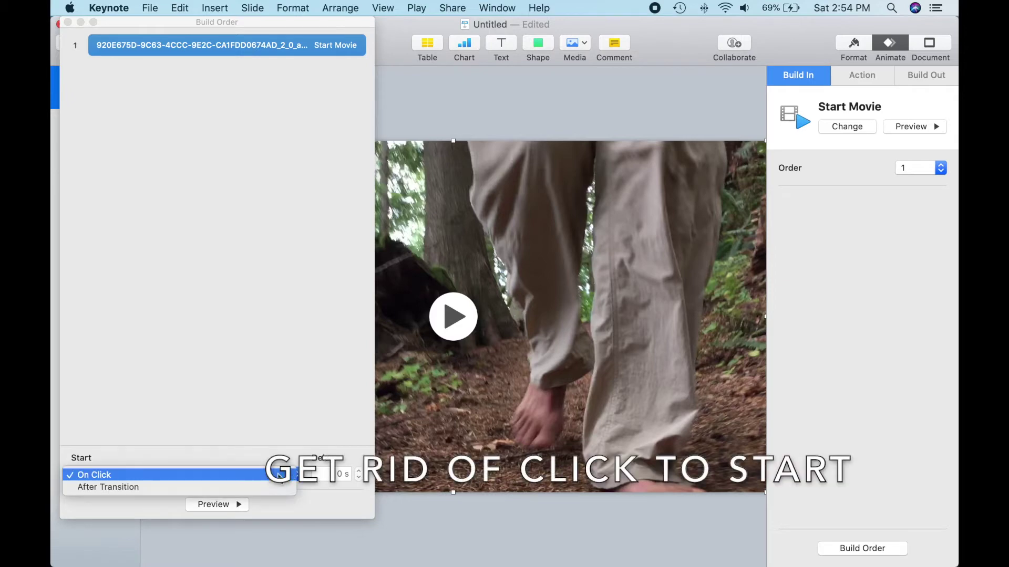
click(248, 487)
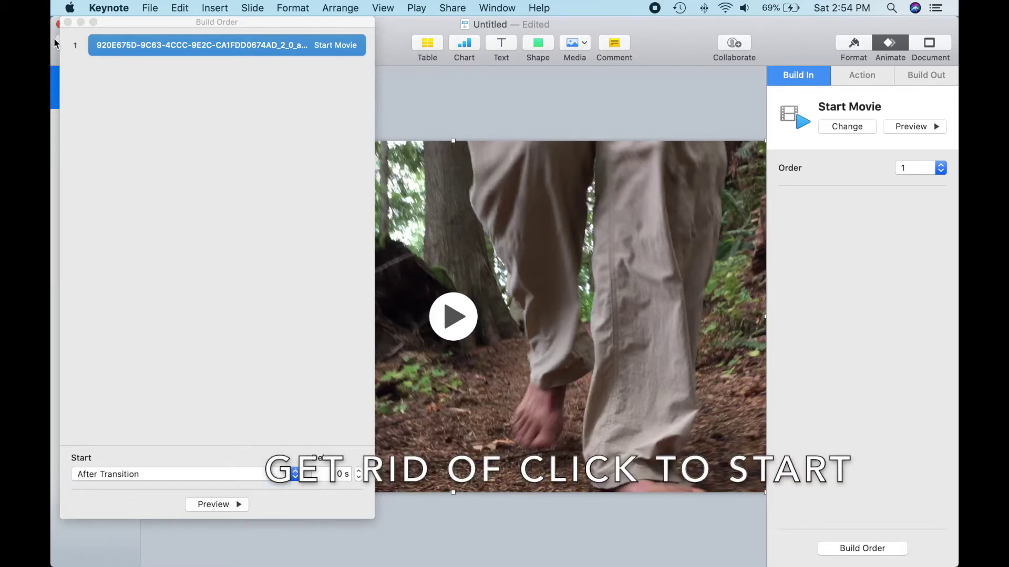
click(68, 24)
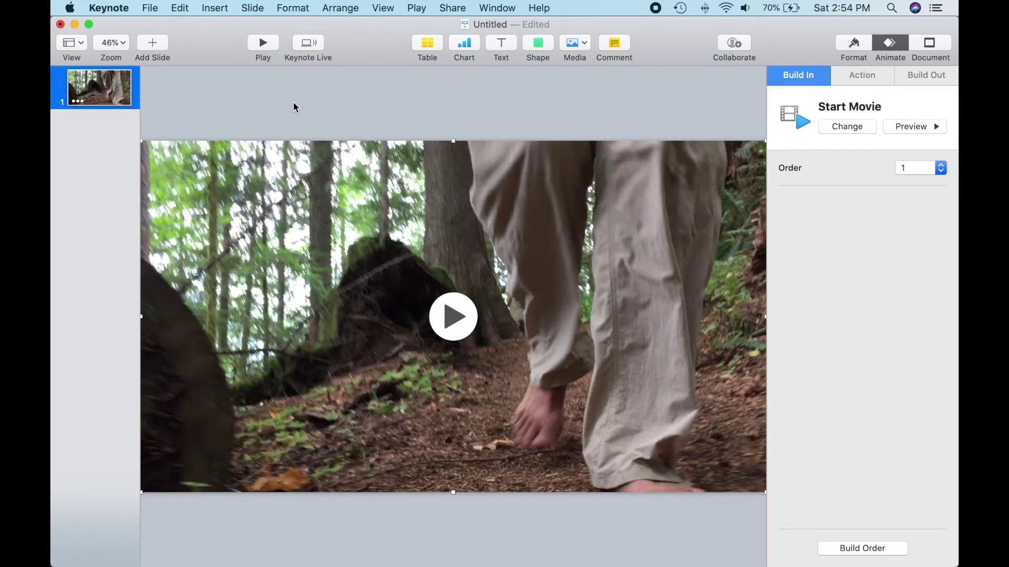
Add a clockwise Rotate action to the movie.
click(855, 77)
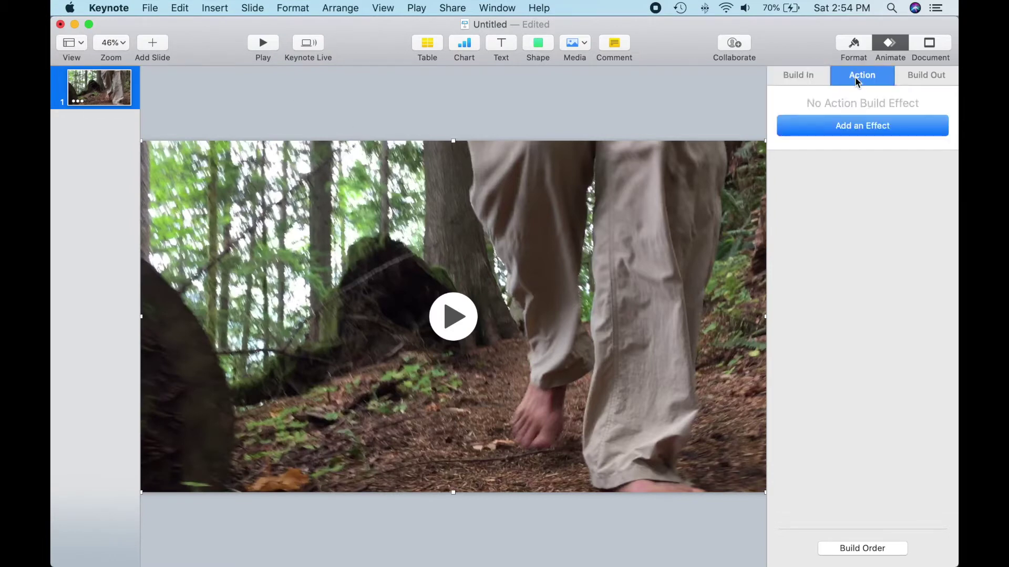
click(860, 129)
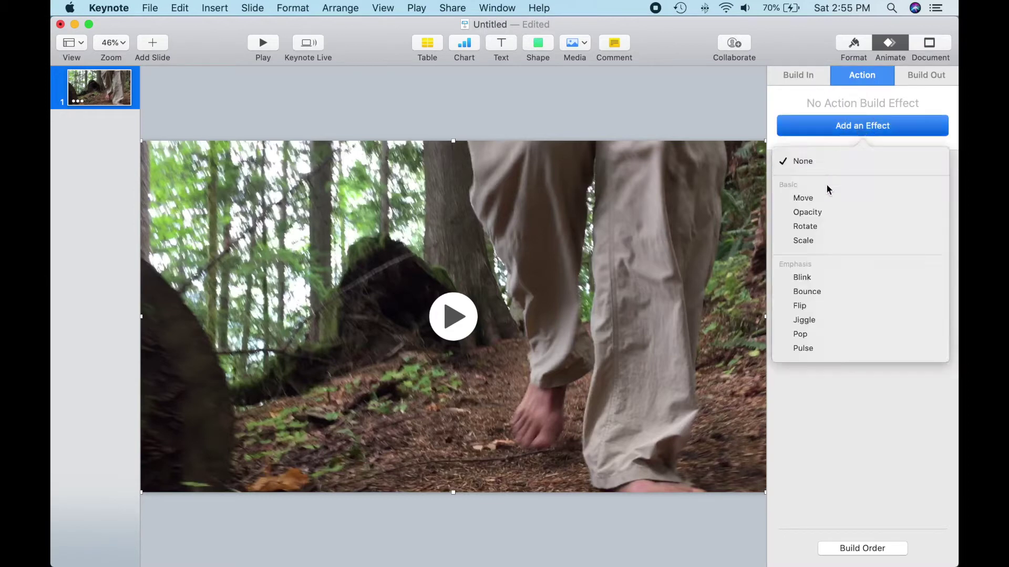
click(819, 226)
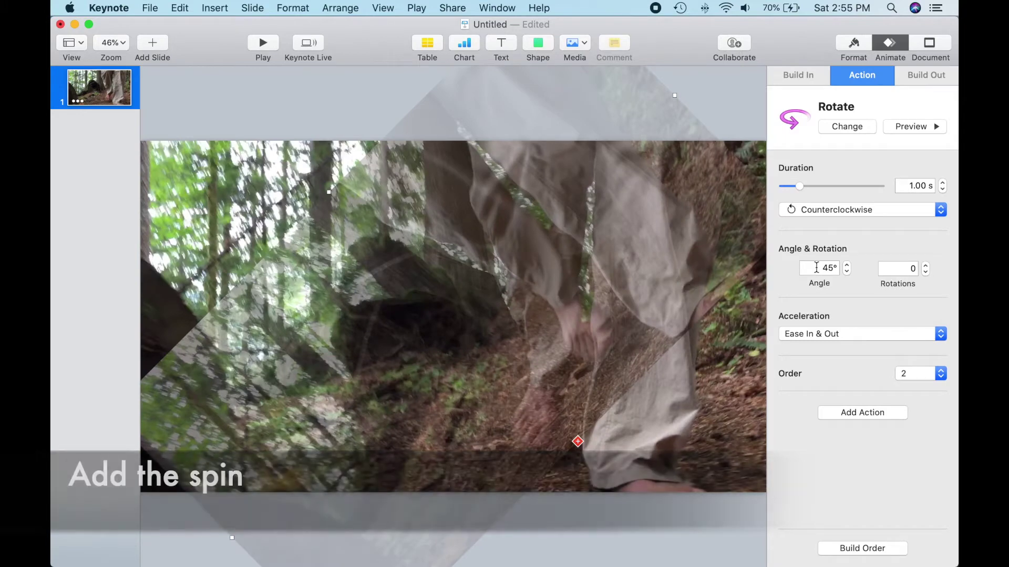
click(849, 209)
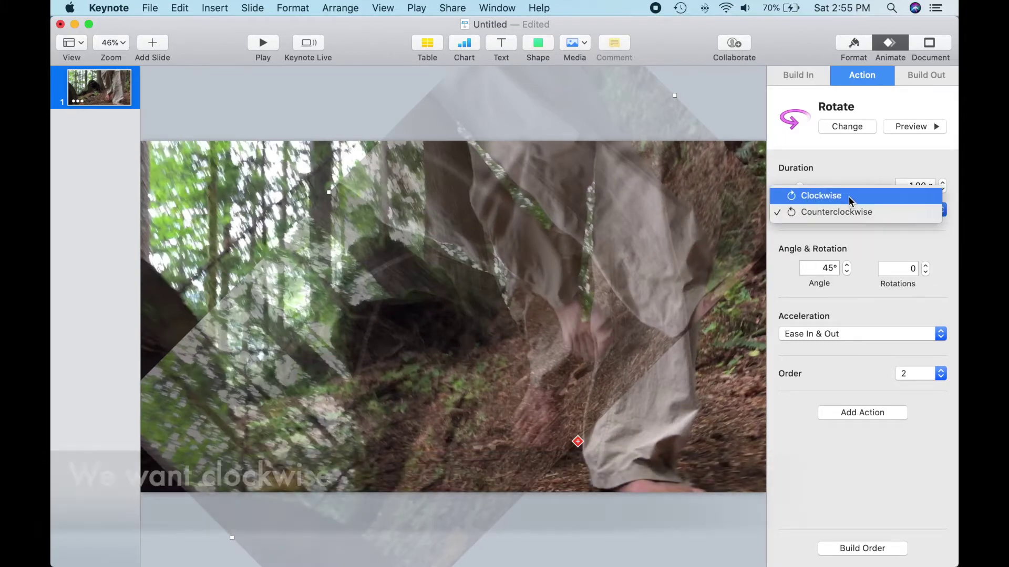
click(849, 195)
Set the Rotate duration to 5 s, angle to 0° and rotations to 4.
click(908, 184)
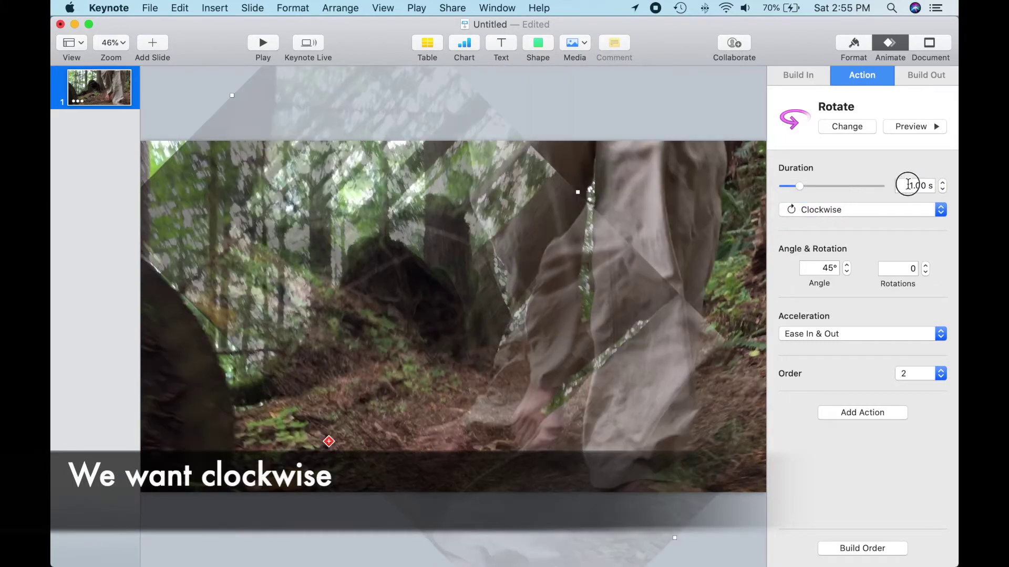
text(50)
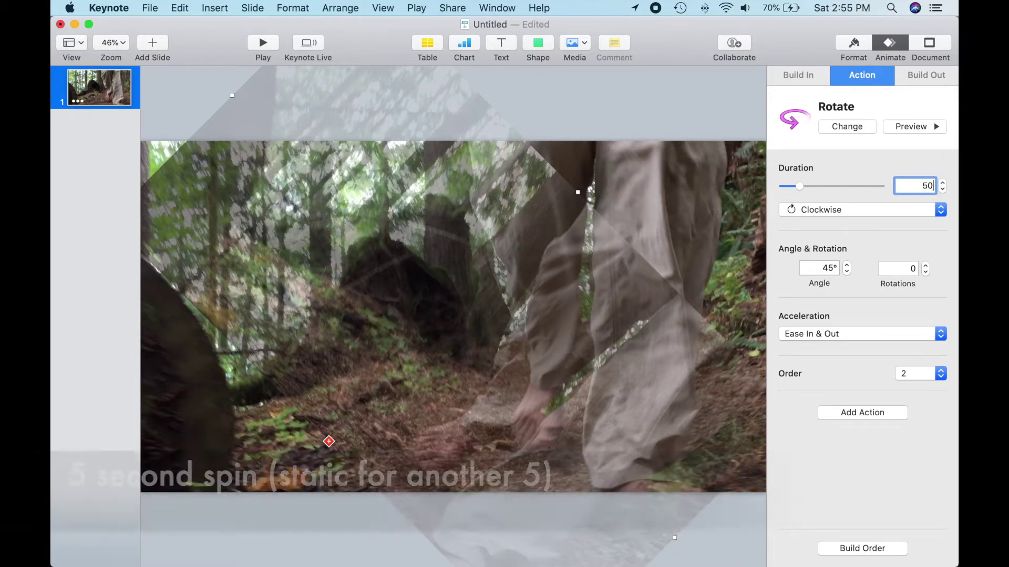
key(Tab)
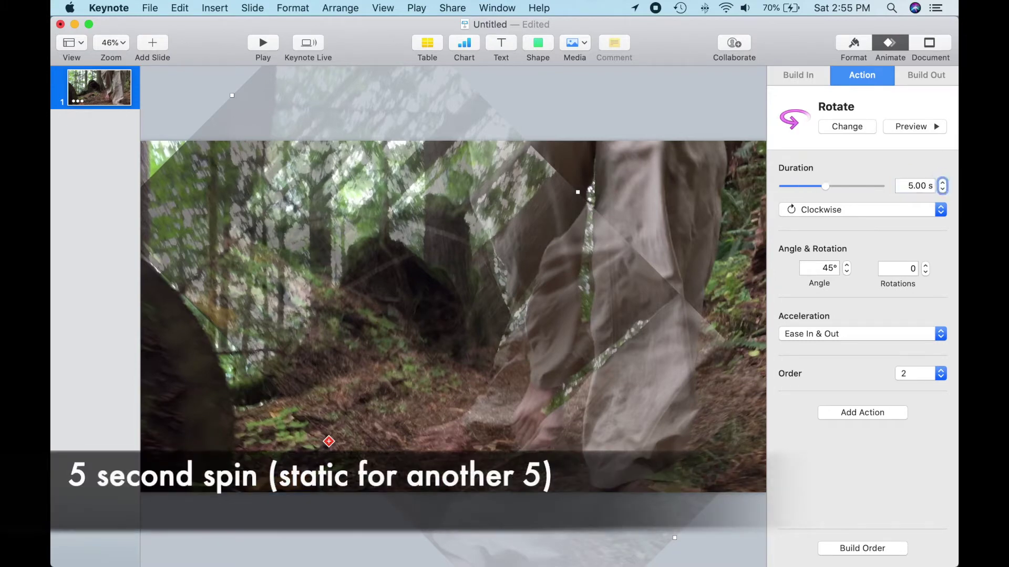
click(832, 268)
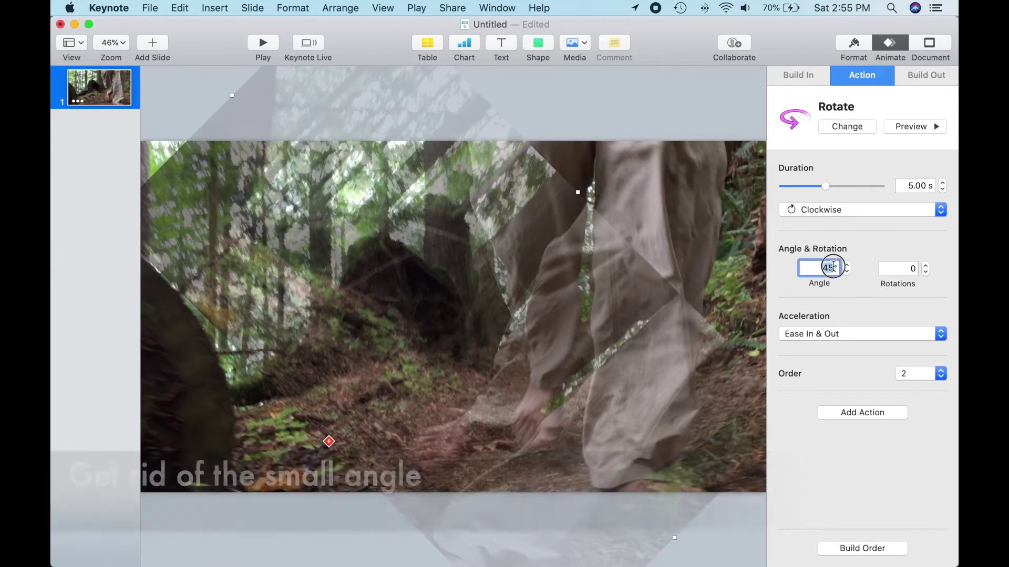
text(0)
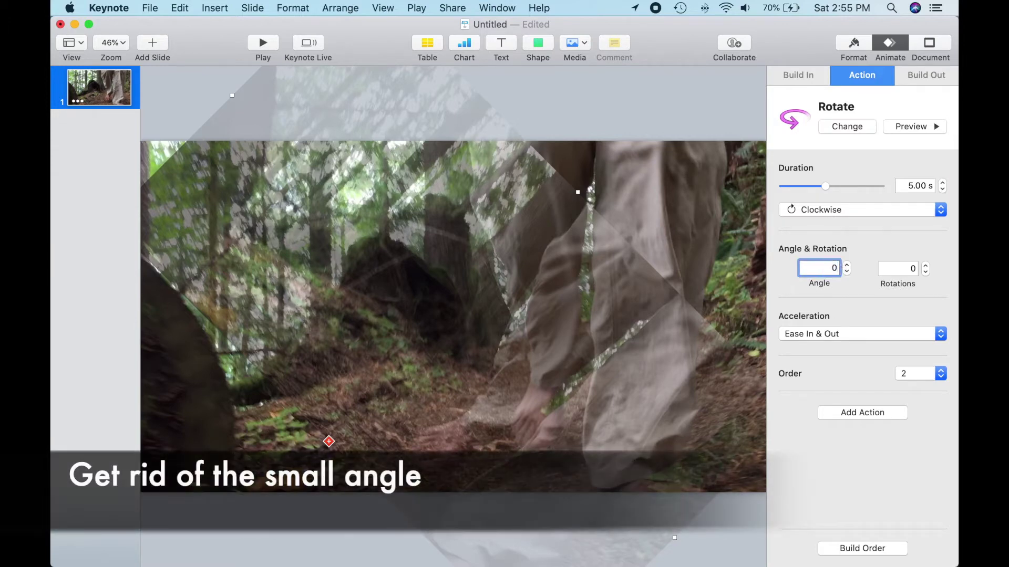
key(Tab)
key(Tab)
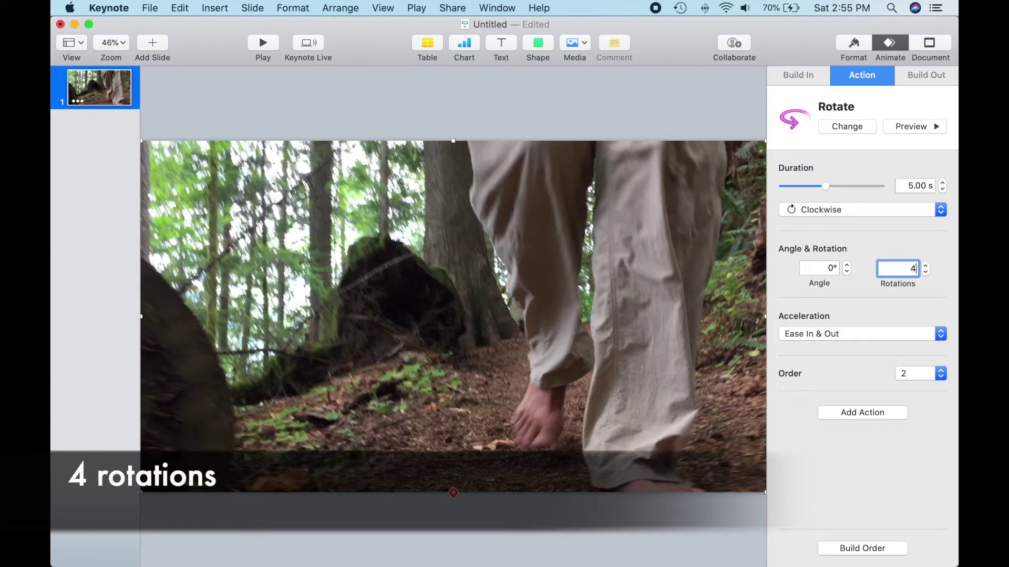
key(Tab)
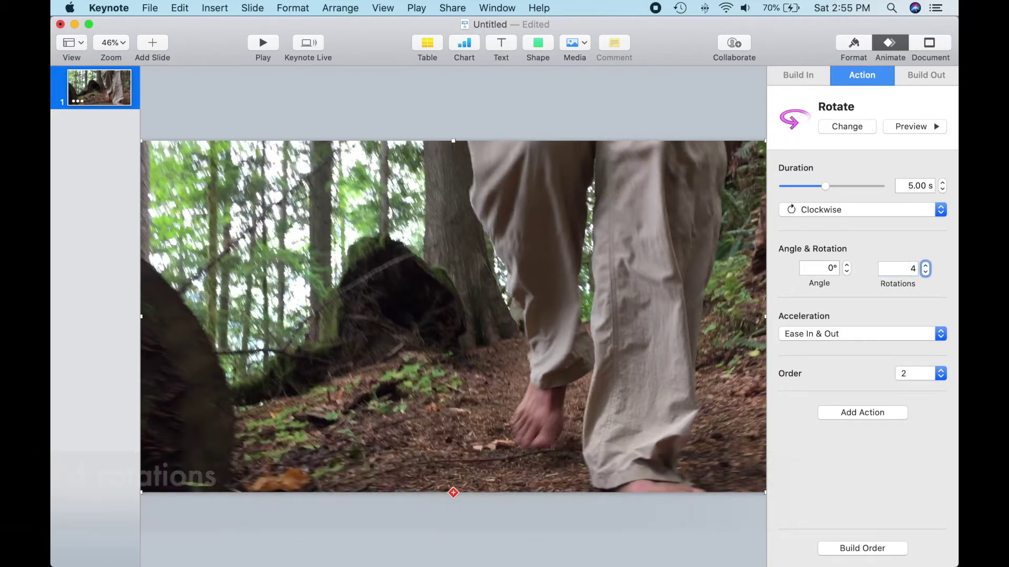
Make the Rotate start After Build 1 and shrink the movie toward the slide centre.
click(862, 547)
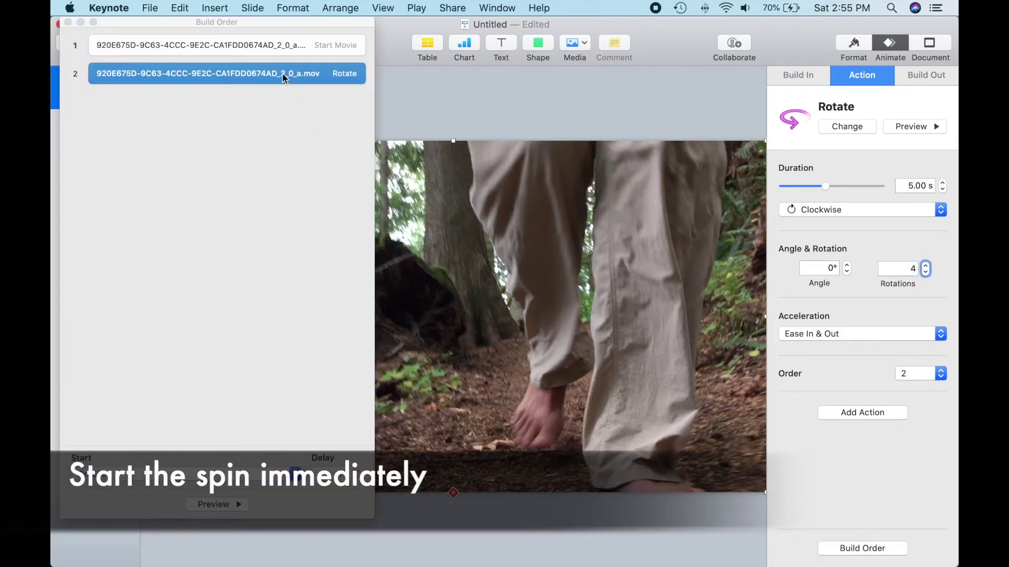
click(257, 79)
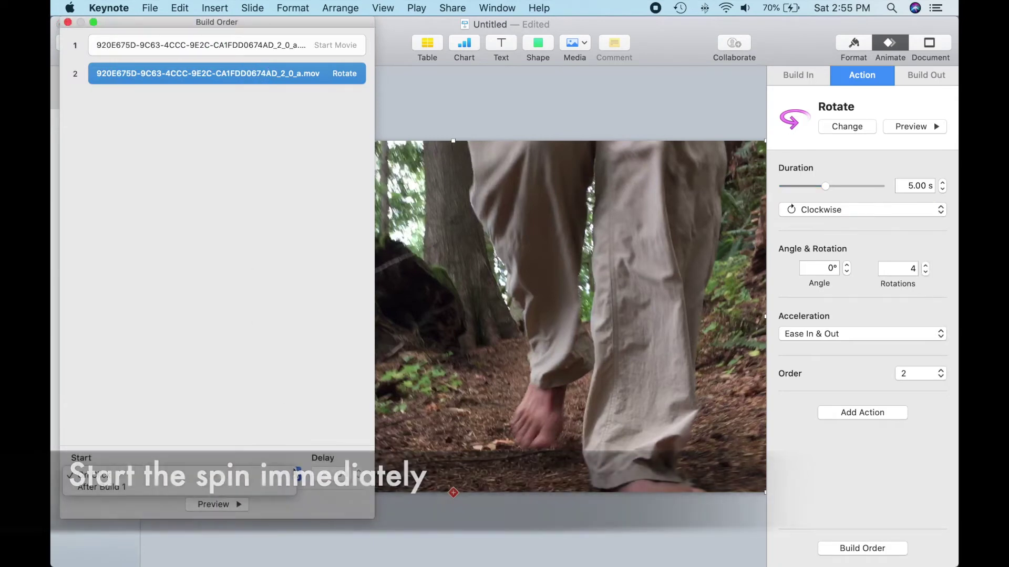
click(209, 475)
click(209, 487)
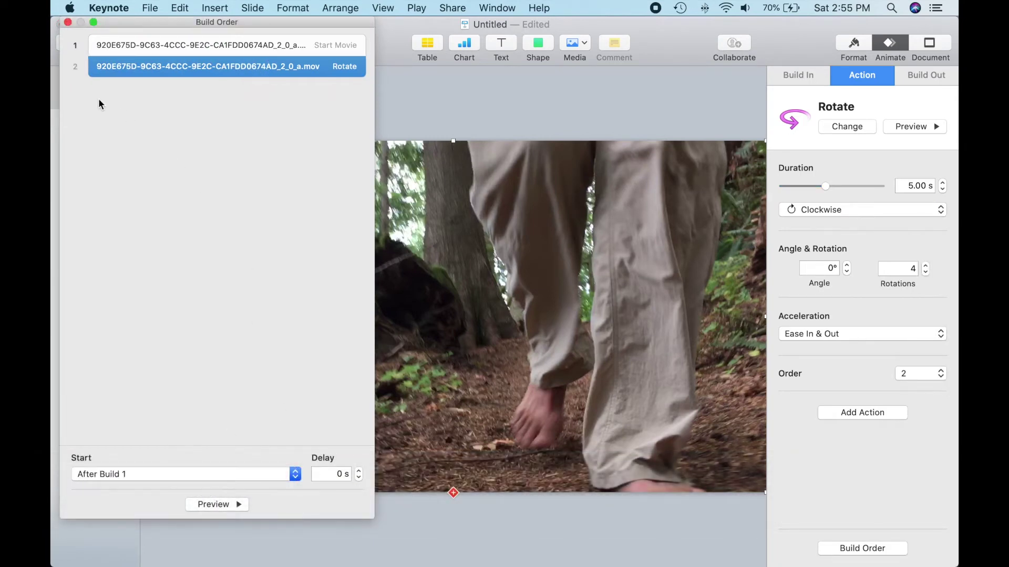
click(68, 22)
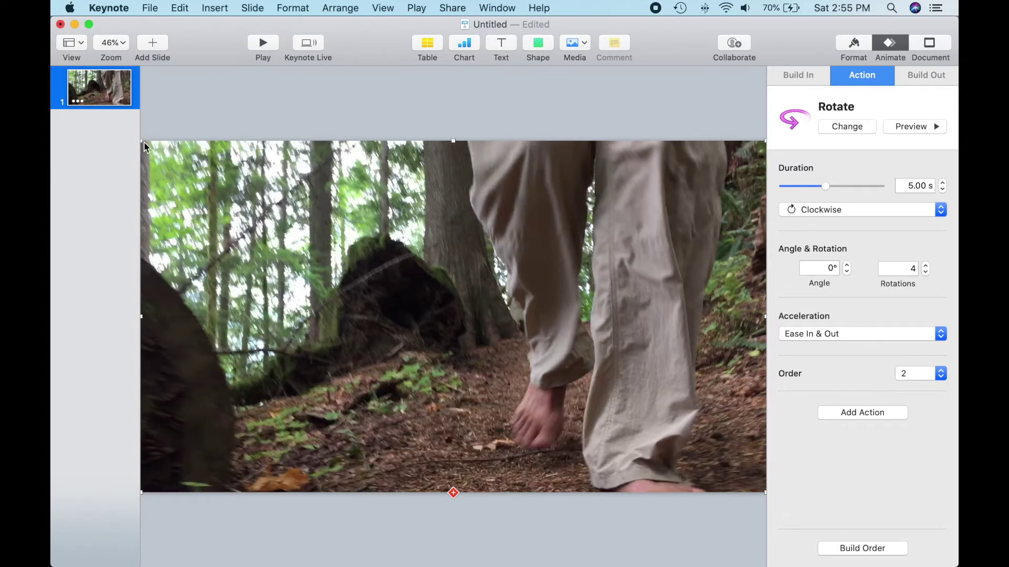
drag(141, 142, 395, 234)
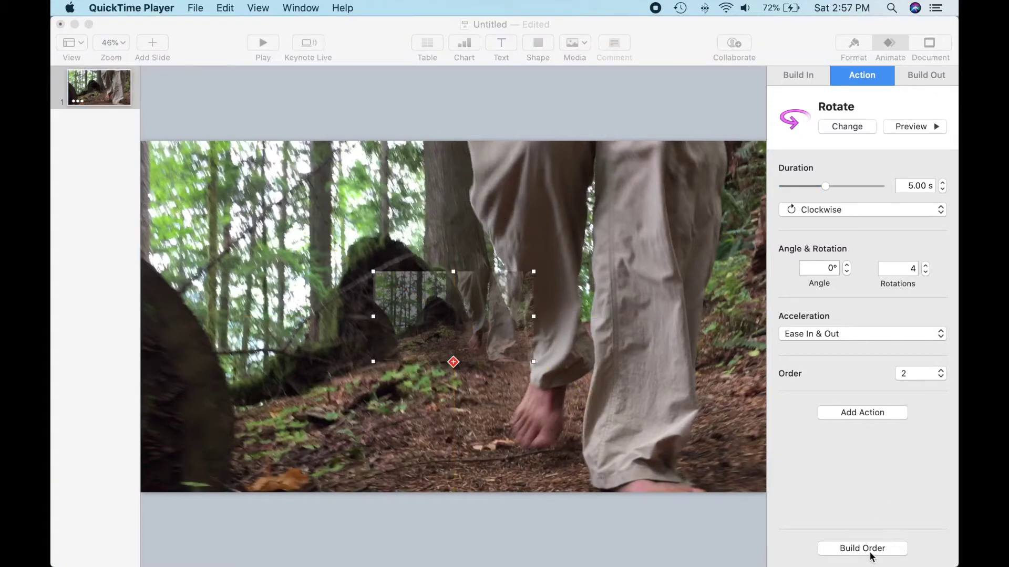
Select the third Build Order row, the 1.00 s, 26% Scale action.
click(862, 548)
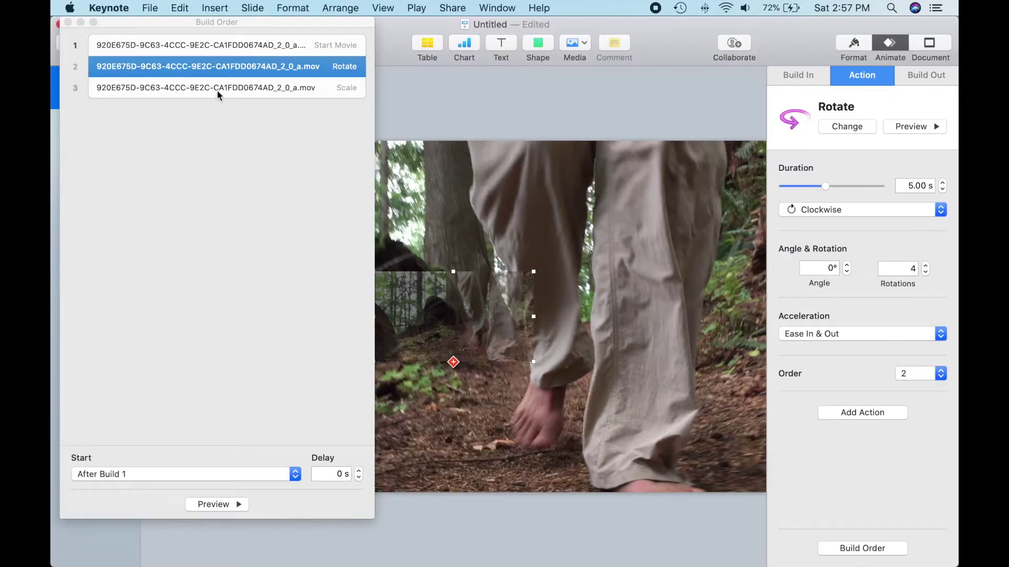
click(217, 93)
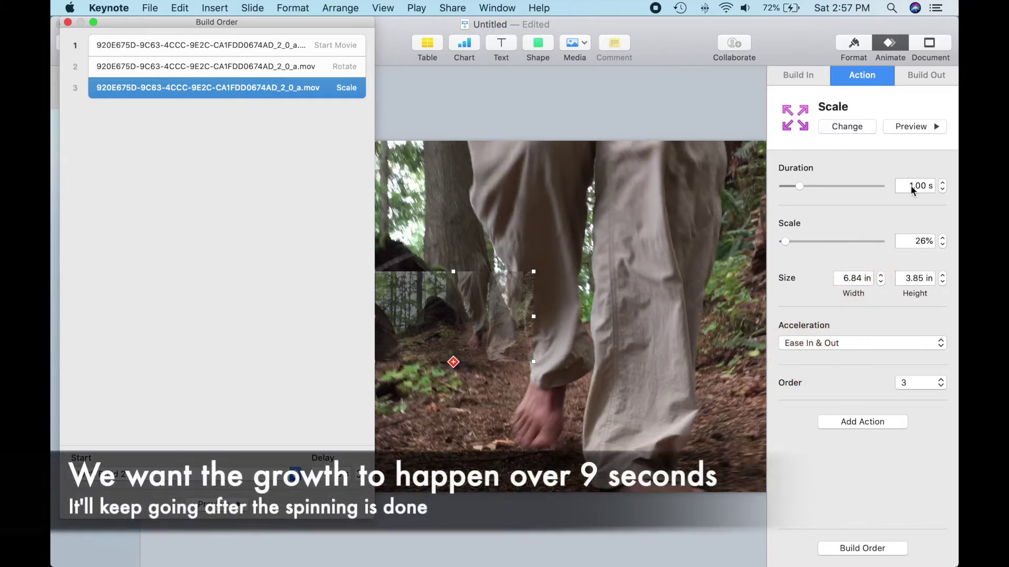
Set the Scale action's duration to 9 s.
click(907, 183)
double_click(924, 184)
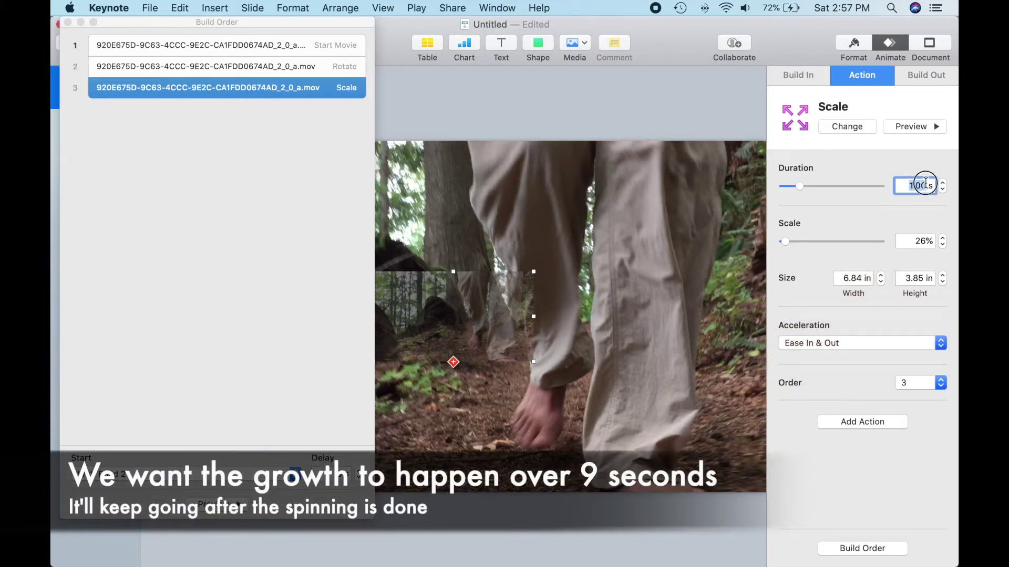
text(9s)
key(Tab)
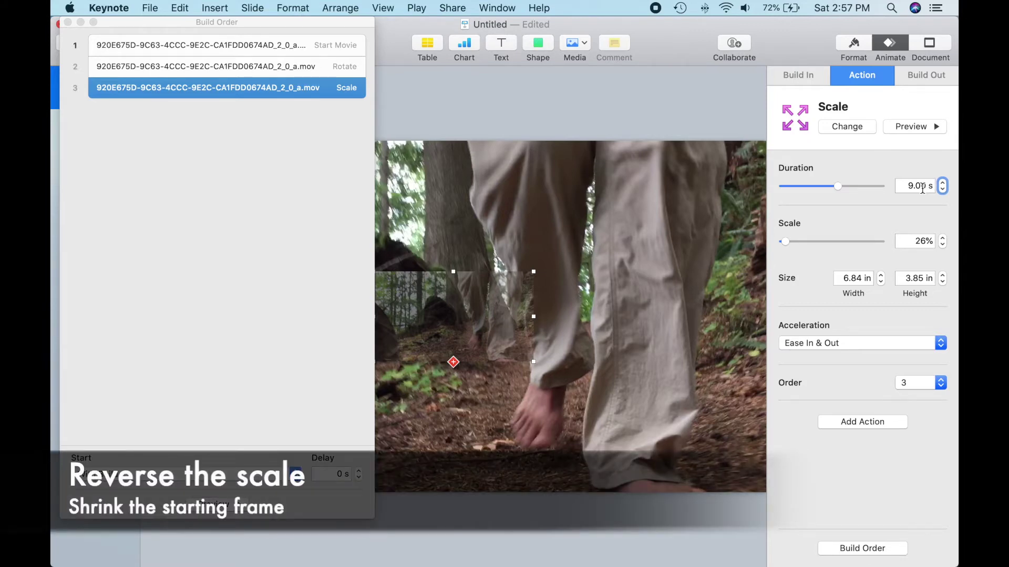
Shrink the movie's starting frame toward the slide's bottom-right corner.
click(67, 22)
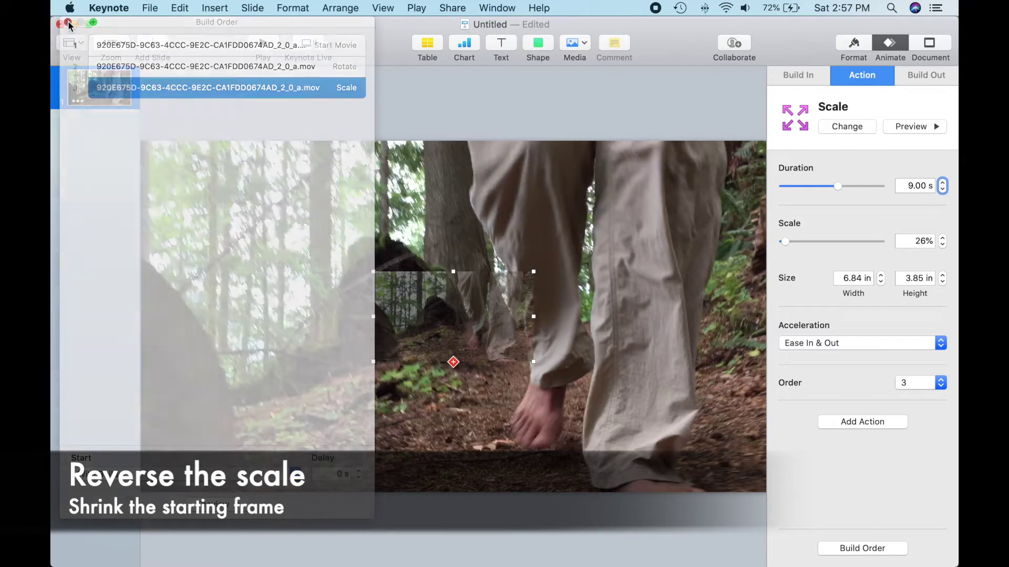
click(234, 152)
drag(142, 141, 370, 283)
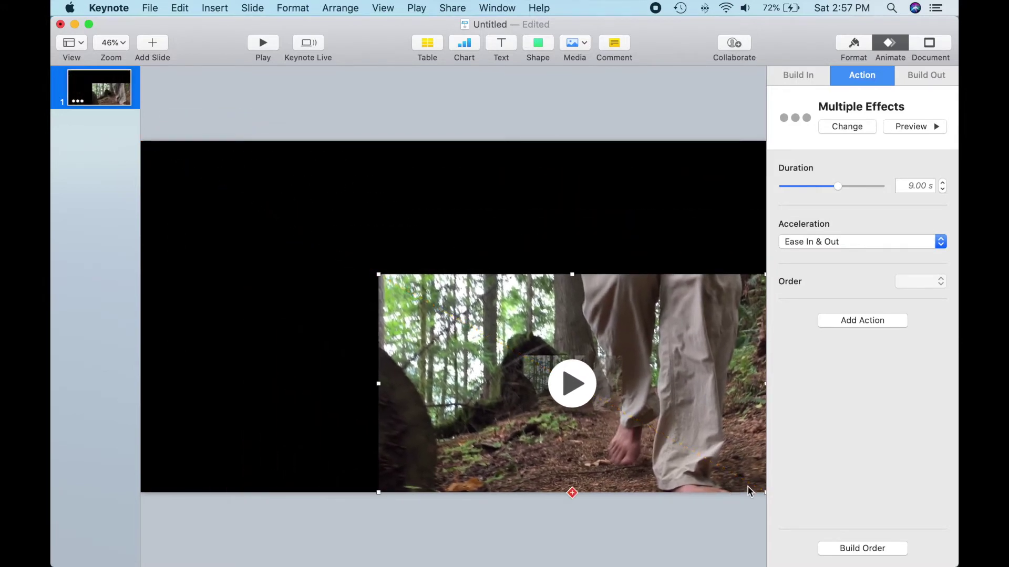
Shrink the movie to a small centred frame and stretch the Scale end size to 417%.
drag(763, 491, 523, 369)
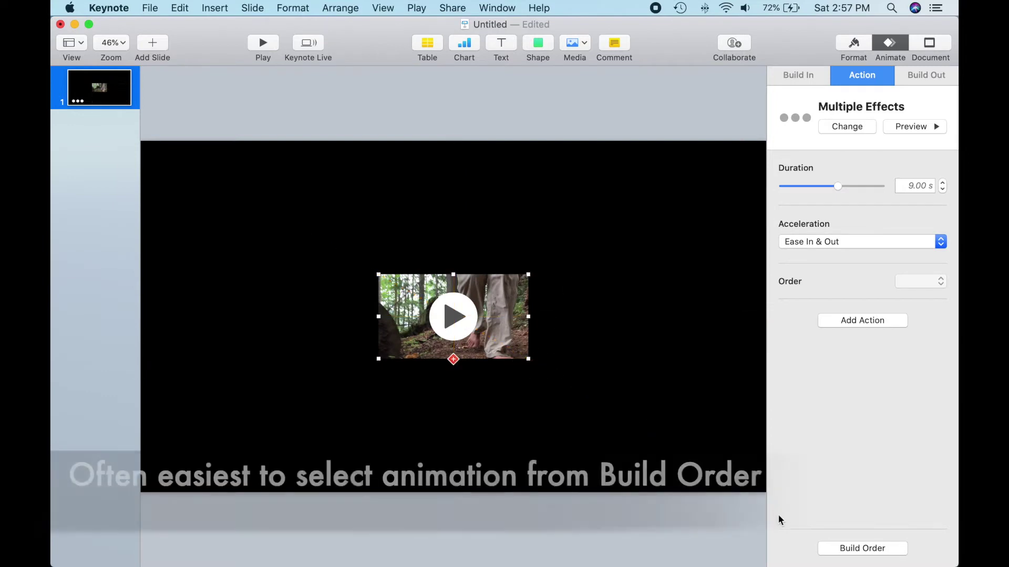
click(862, 546)
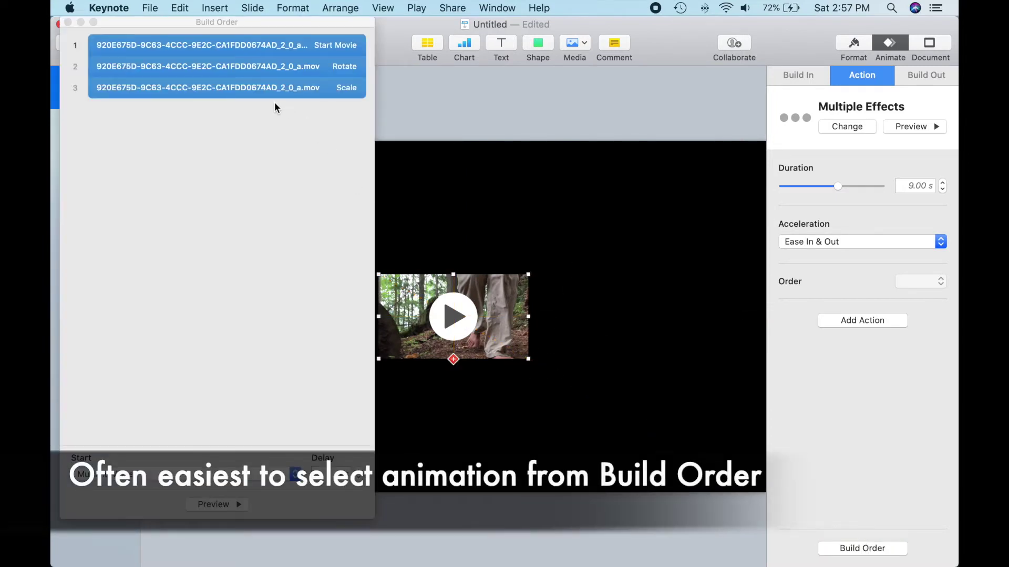
click(226, 89)
click(226, 91)
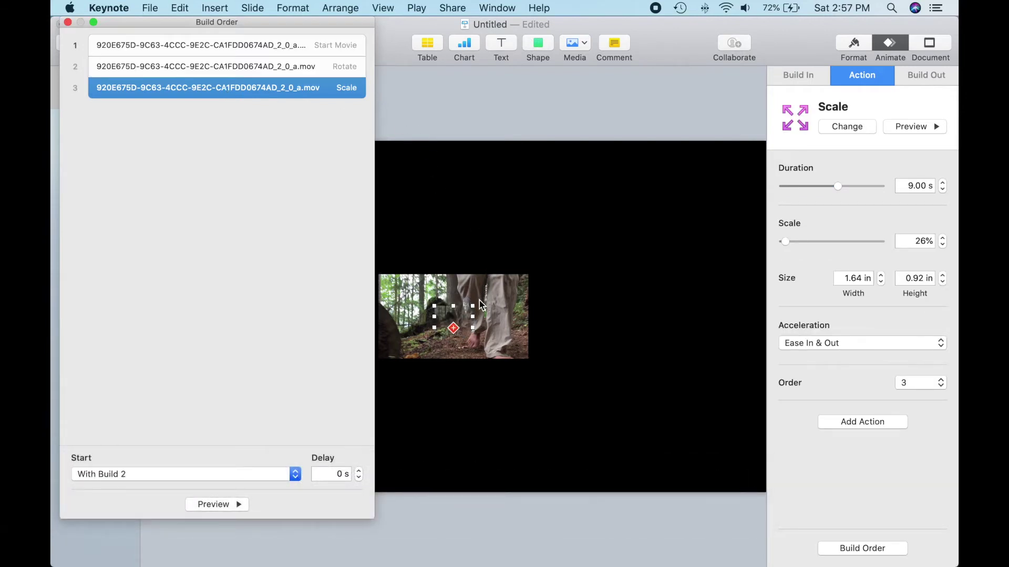
drag(305, 23, 97, 45)
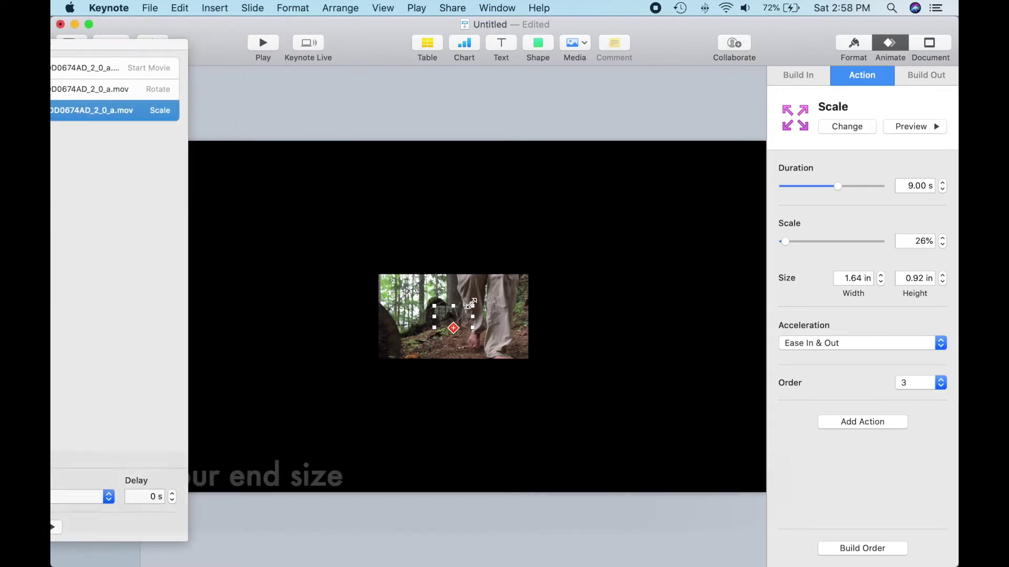
drag(473, 306, 750, 111)
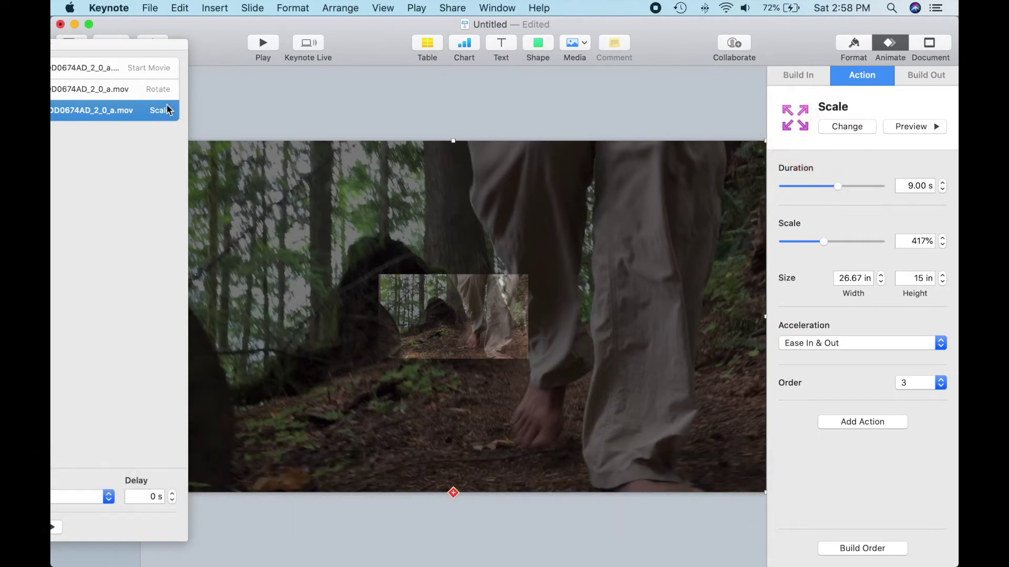
drag(131, 48, 341, 49)
click(84, 50)
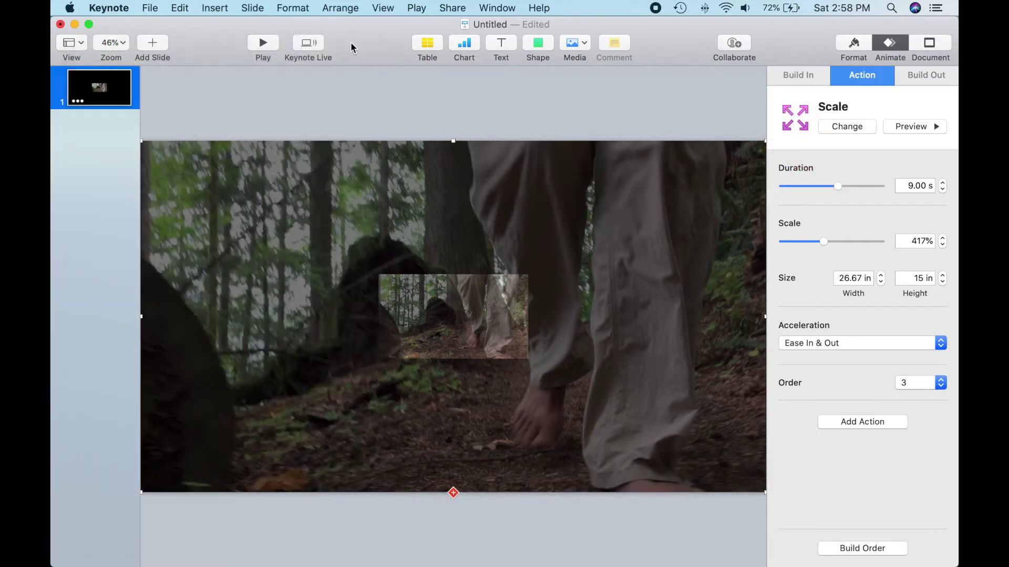
Export a 1080p movie named Untitled to Movies with zero delays, replacing the existing file.
click(150, 9)
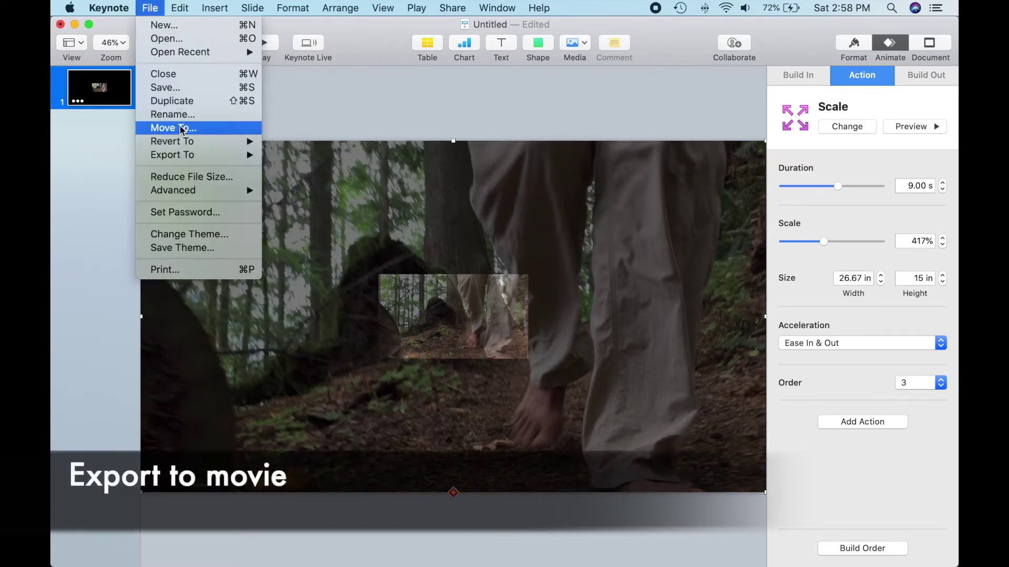
mouse_move(181, 155)
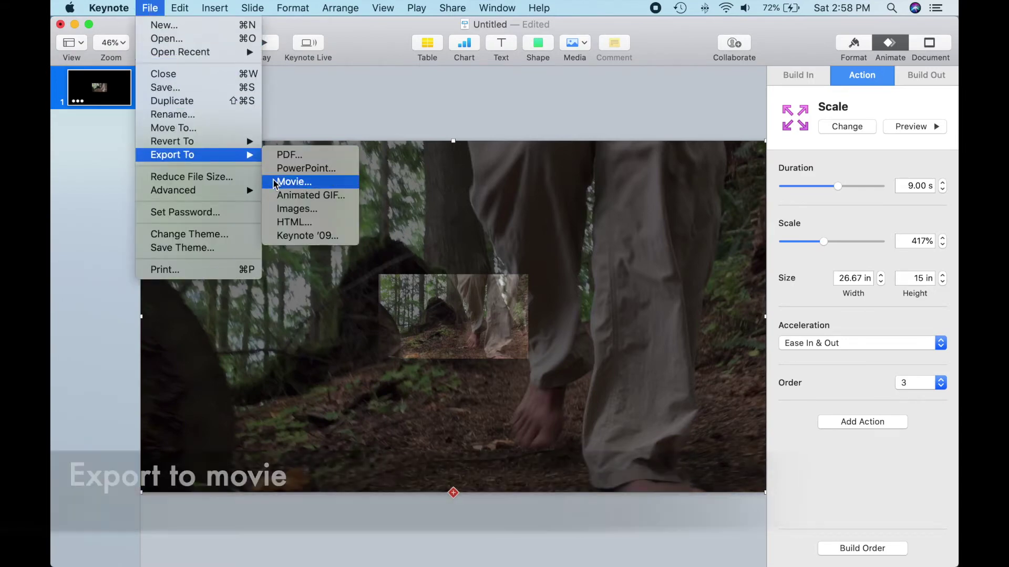
click(273, 182)
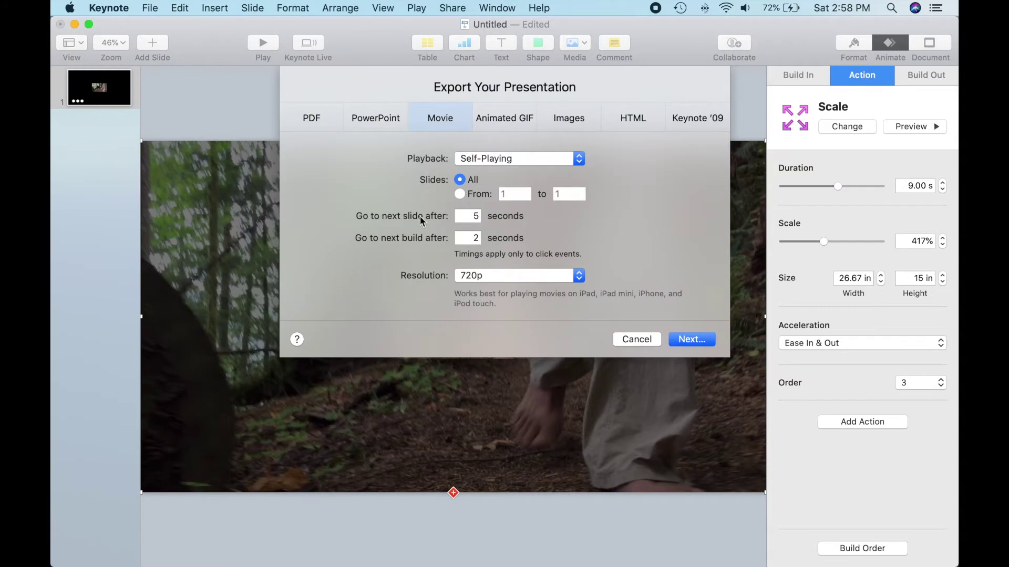
double_click(466, 216)
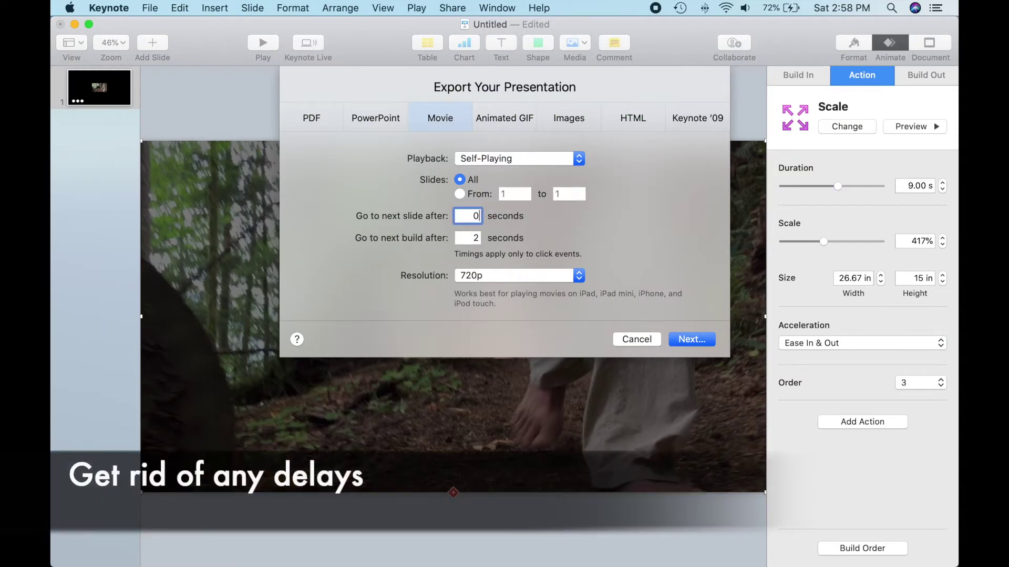
key(Tab)
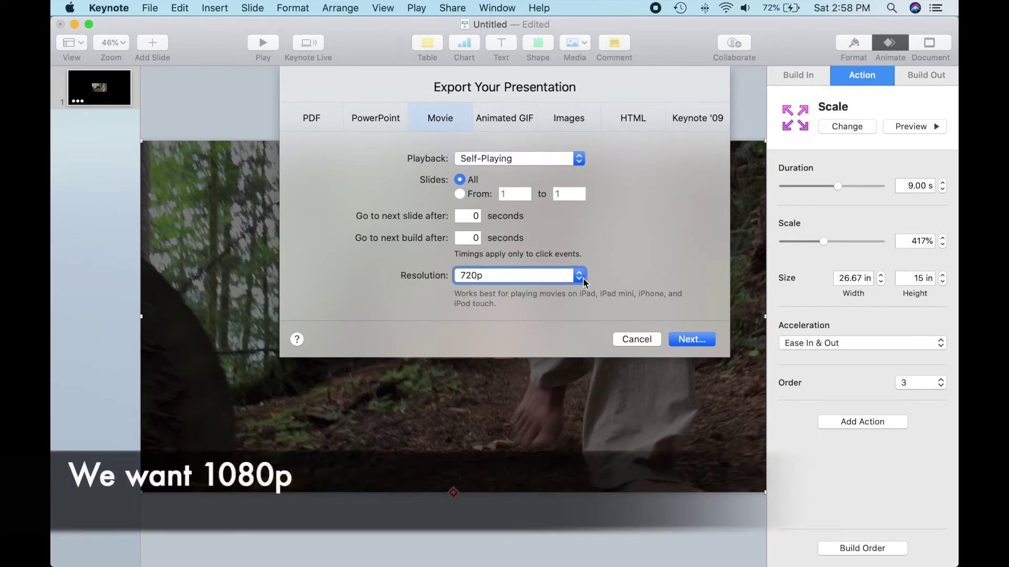
click(547, 275)
click(550, 294)
click(678, 342)
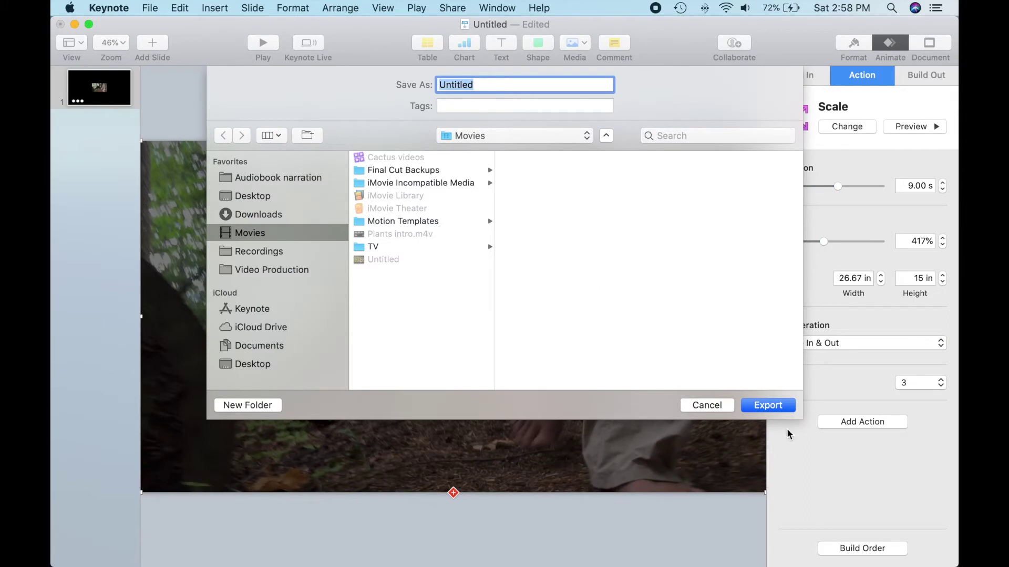
click(778, 409)
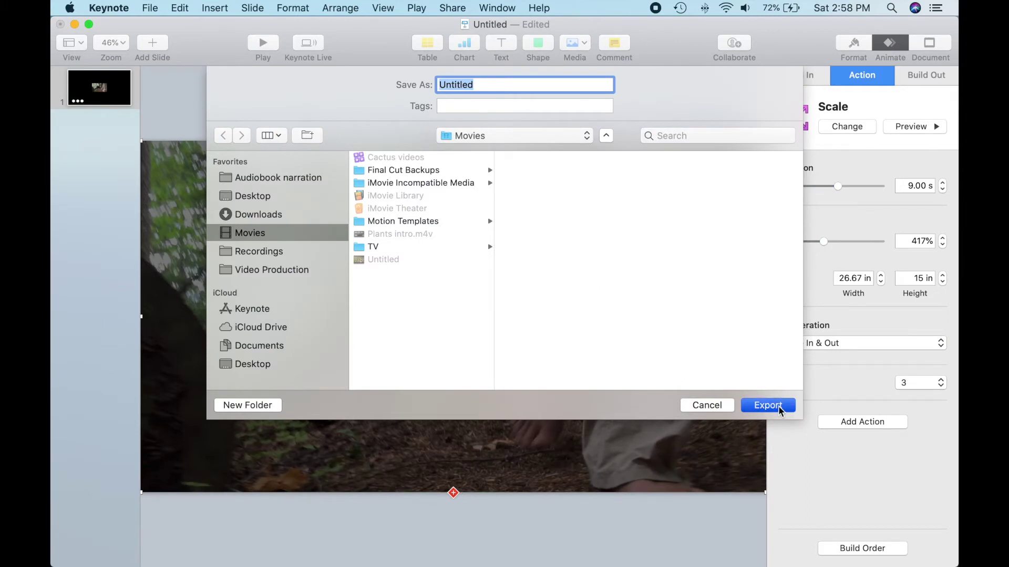
click(626, 151)
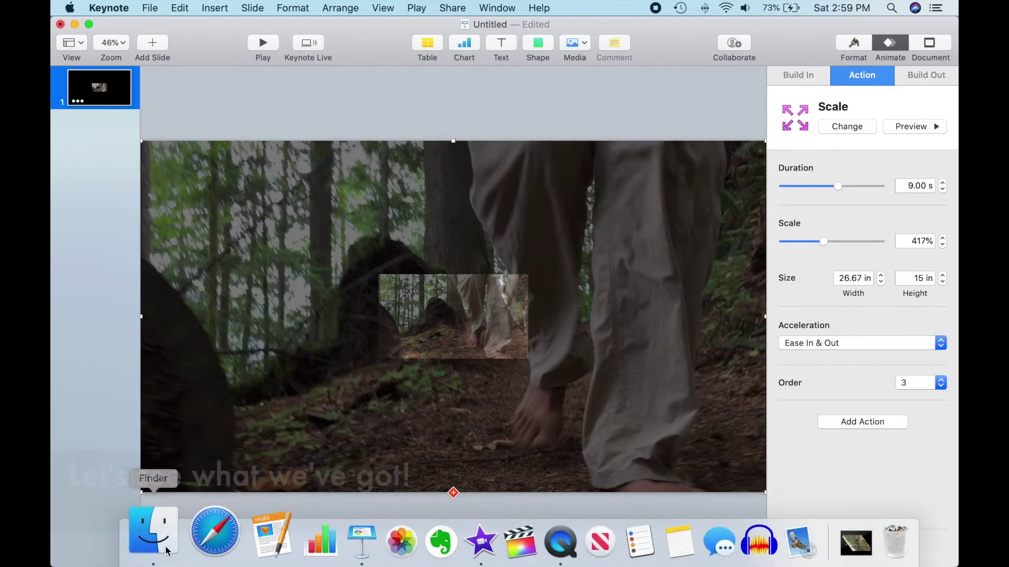
Quick Look the exported 14.9 MB Untitled movie in Movies, then return to Keynote.
click(148, 533)
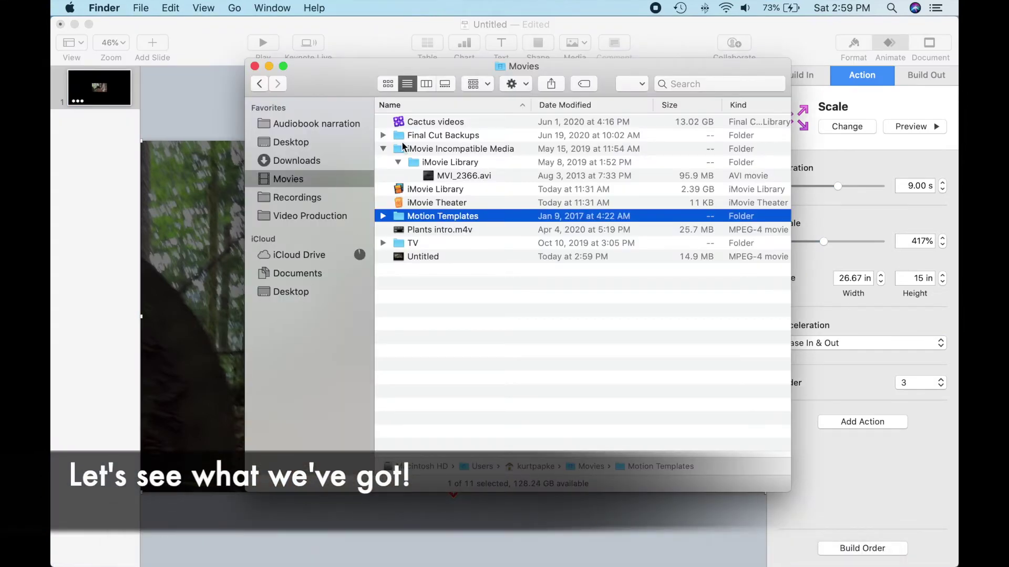
click(422, 256)
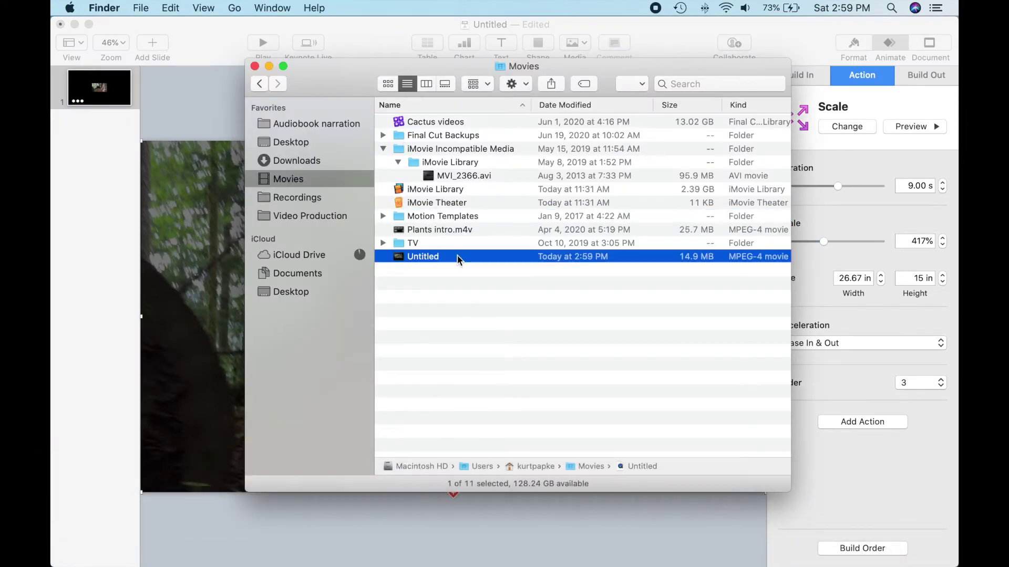
key(space)
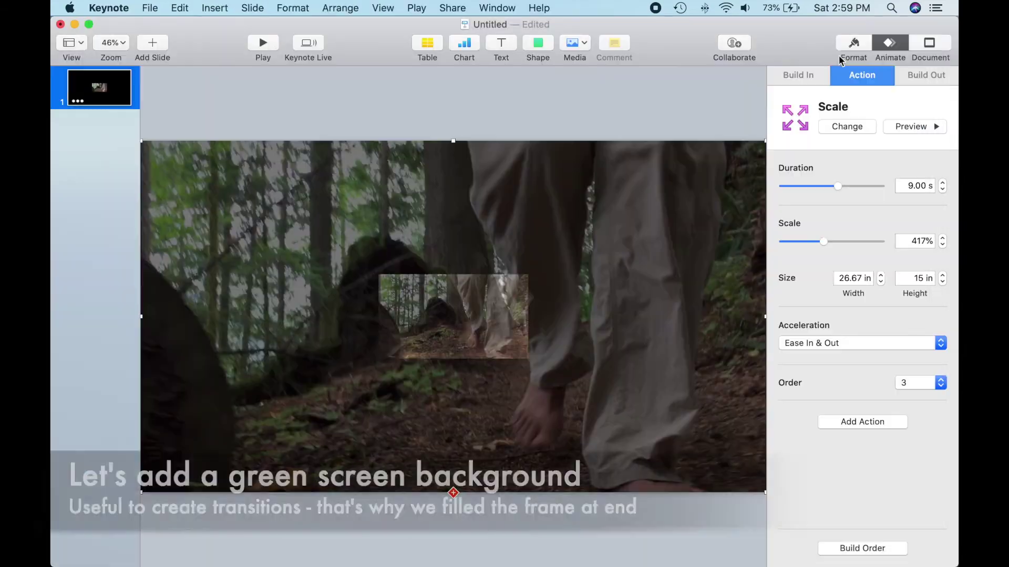
click(853, 42)
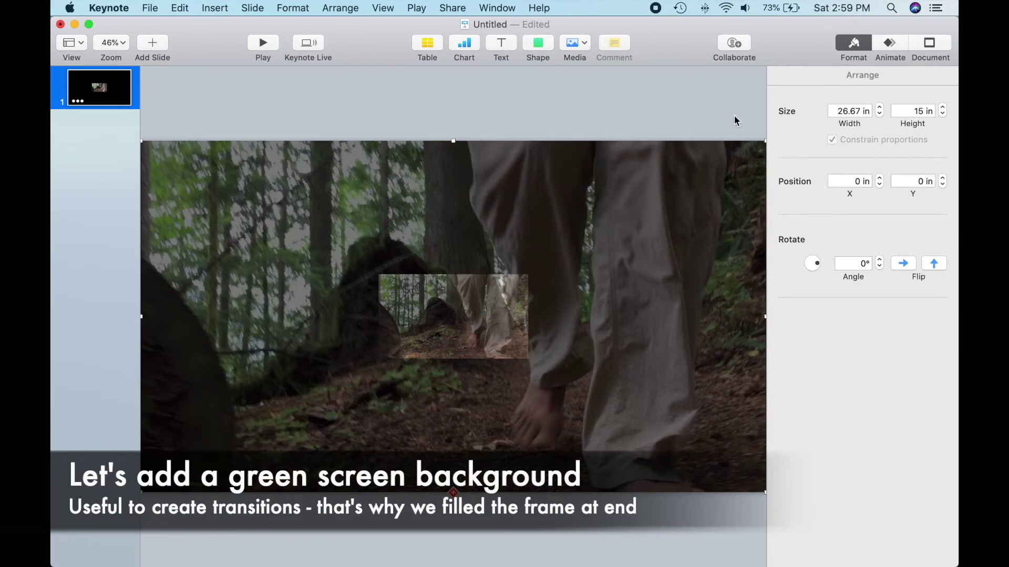
Change the slide background colour fill from black to the stock Green.
click(606, 519)
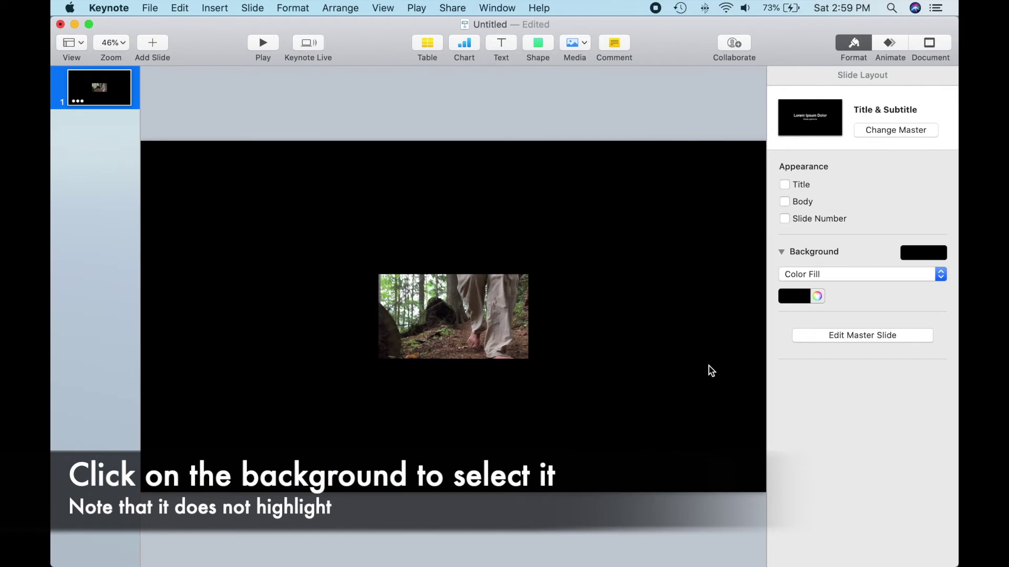
click(817, 296)
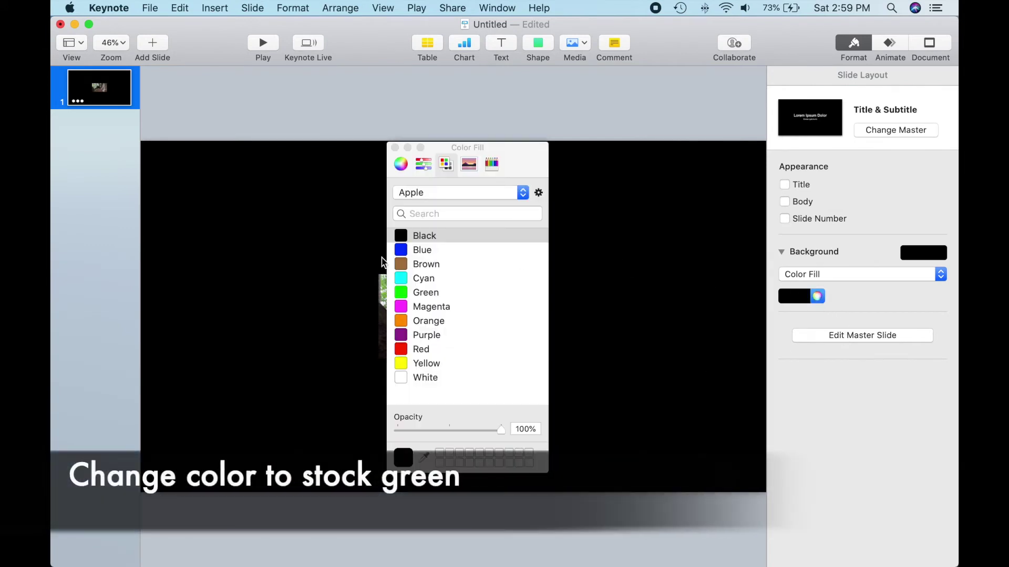
click(401, 293)
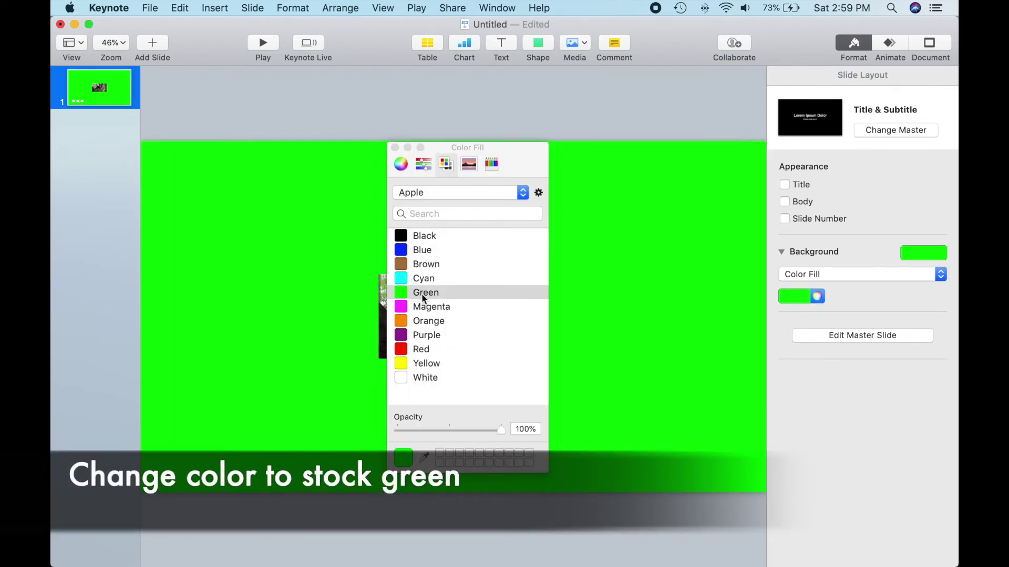
click(394, 147)
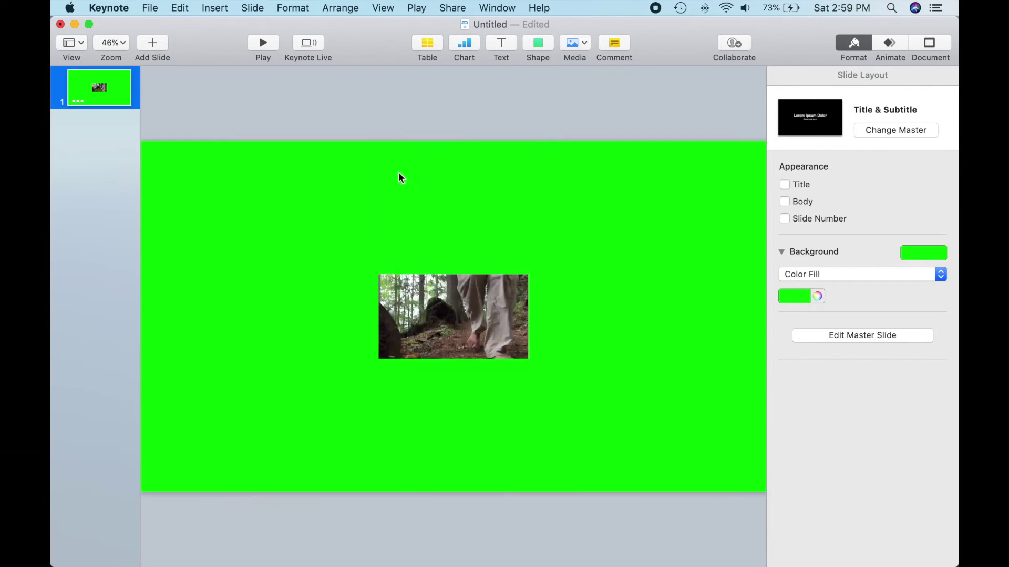
Start a movie export with the slide and build delays both set to 0.
click(156, 9)
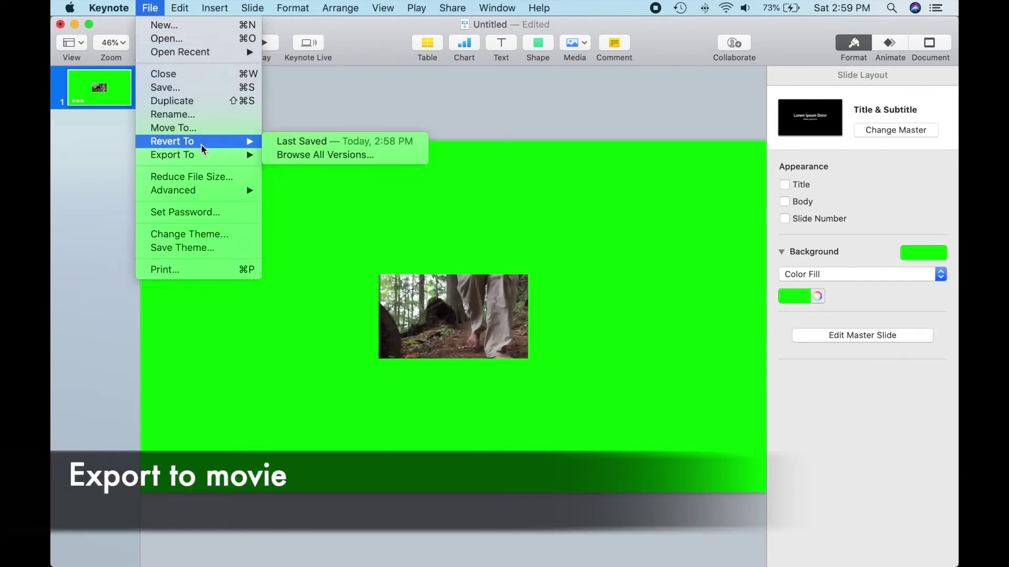
mouse_move(205, 155)
click(286, 181)
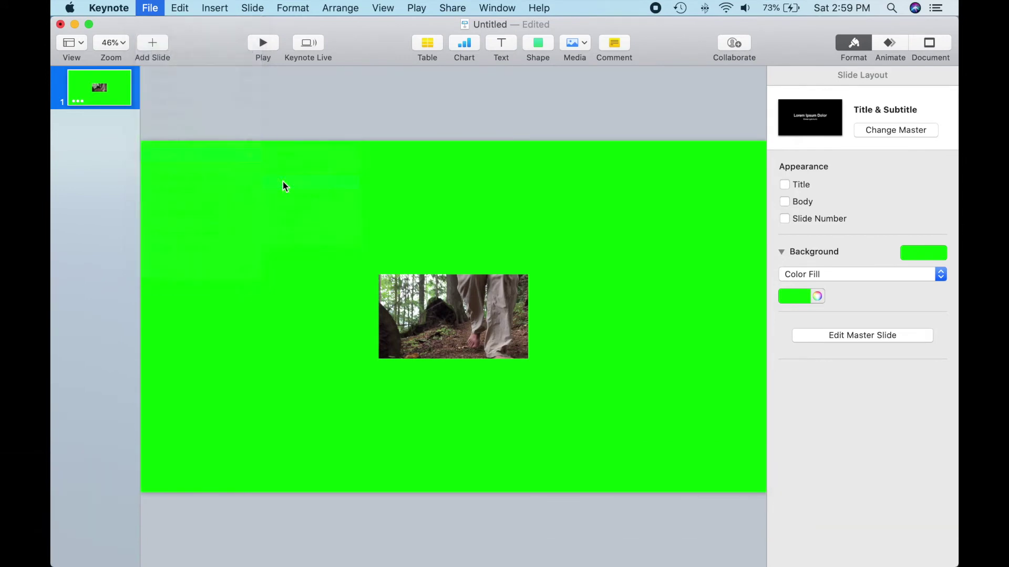
double_click(468, 215)
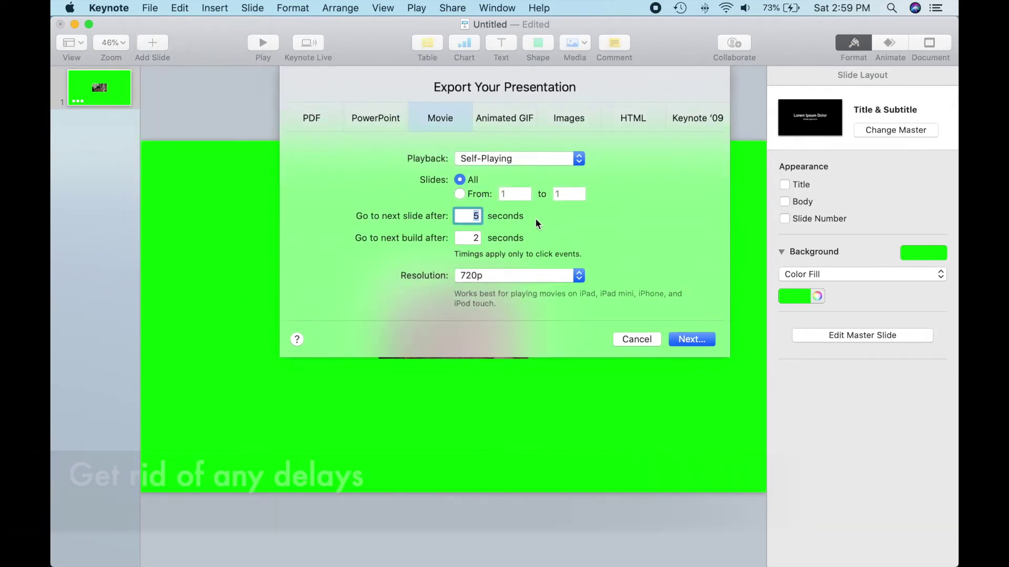
text(0)
key(Tab)
text(0)
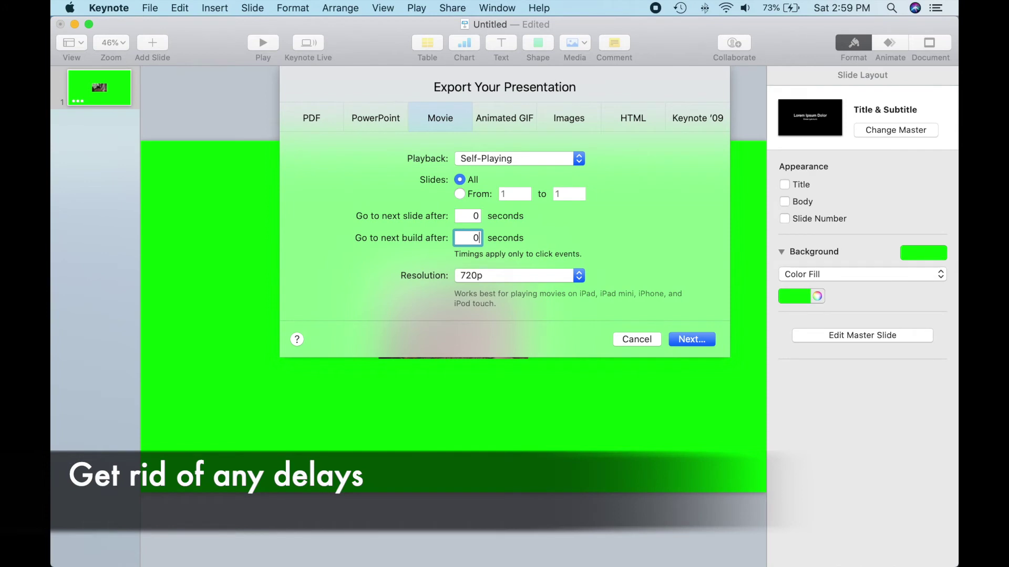
key(Tab)
Export at 1080p as Untitled in Movies, replacing the earlier file.
click(579, 275)
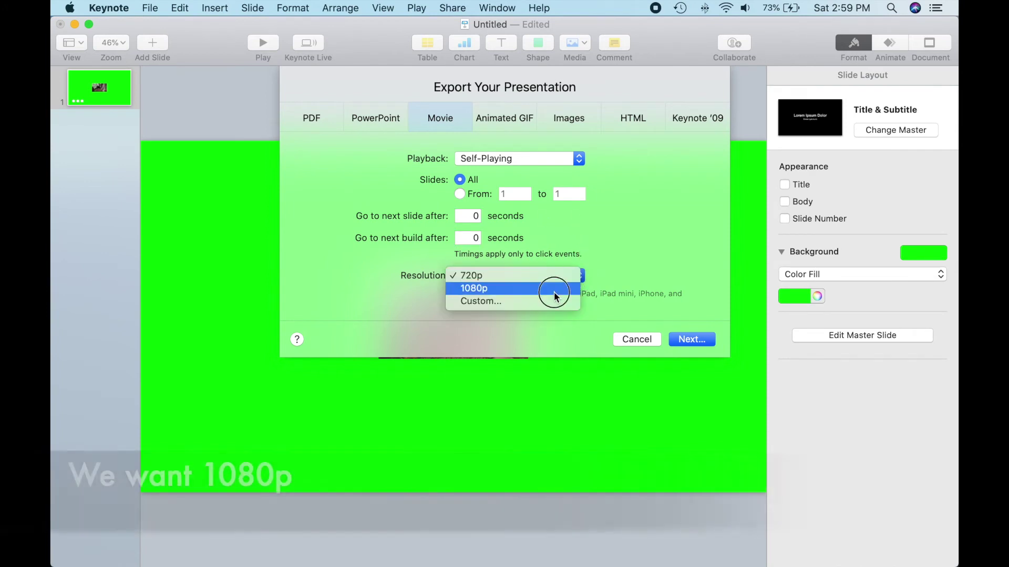
click(551, 288)
click(688, 338)
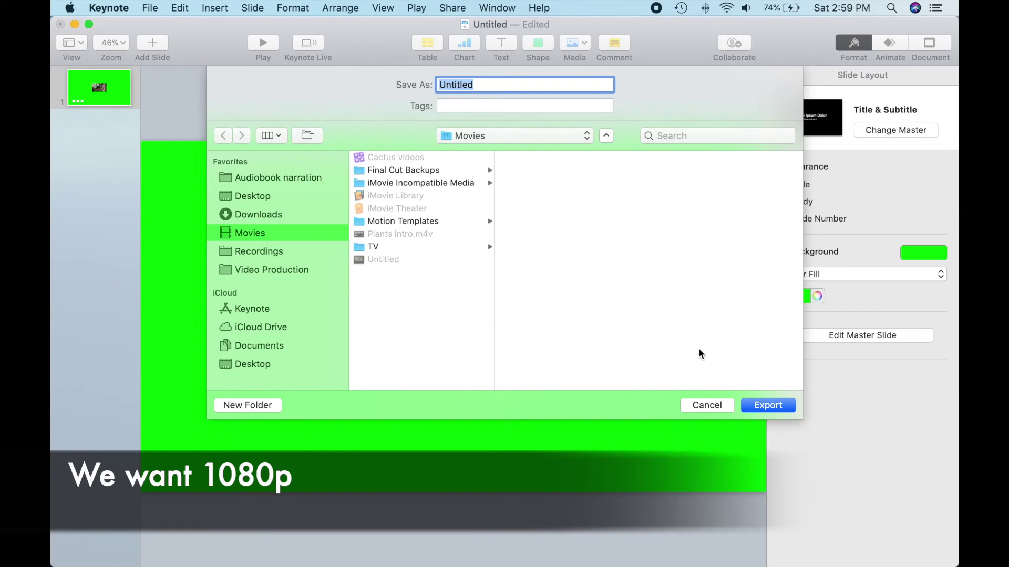
click(772, 405)
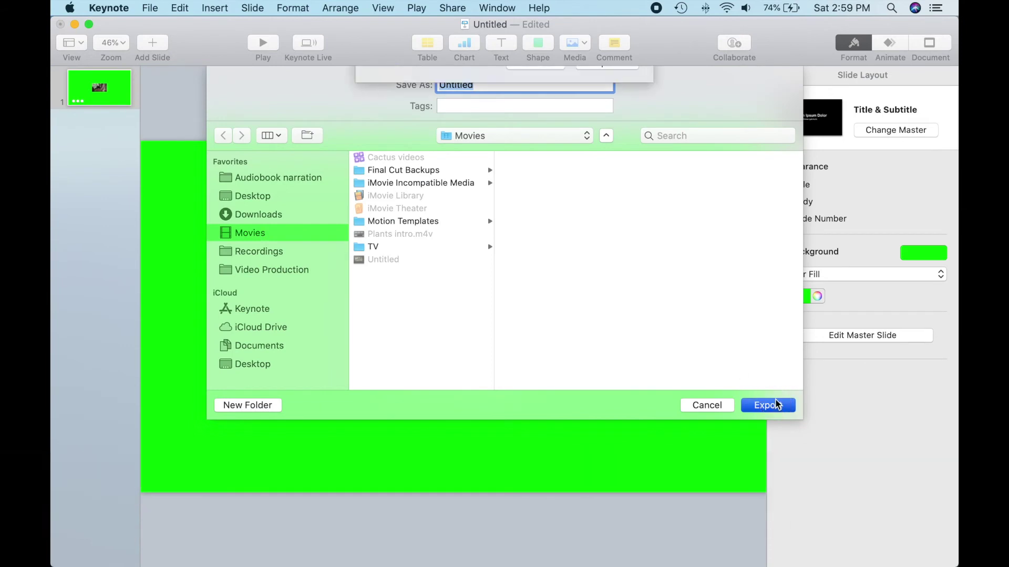
click(612, 153)
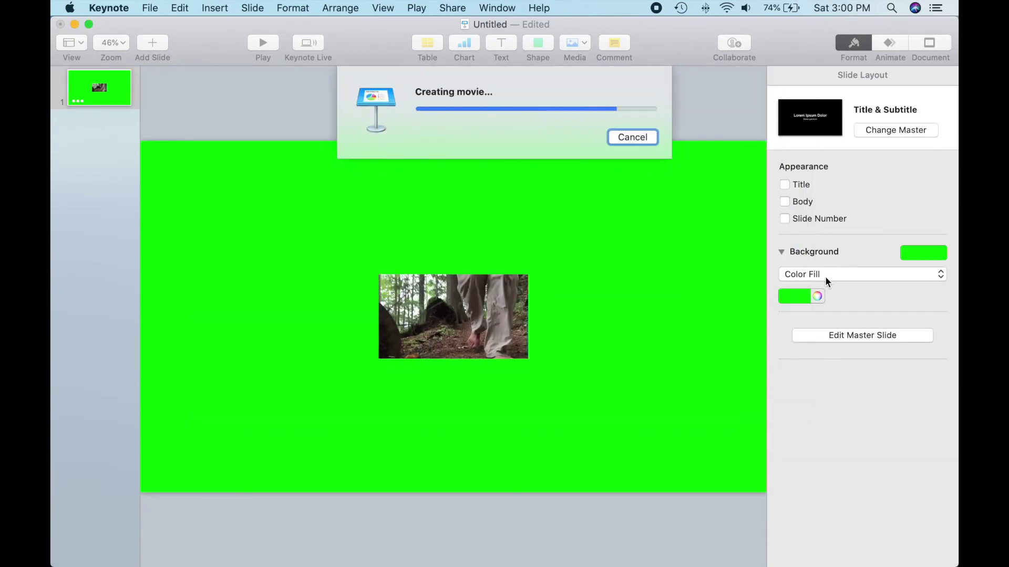
Quick Look the new green-background Untitled movie from the Movies folder in Finder.
mouse_move(322, 544)
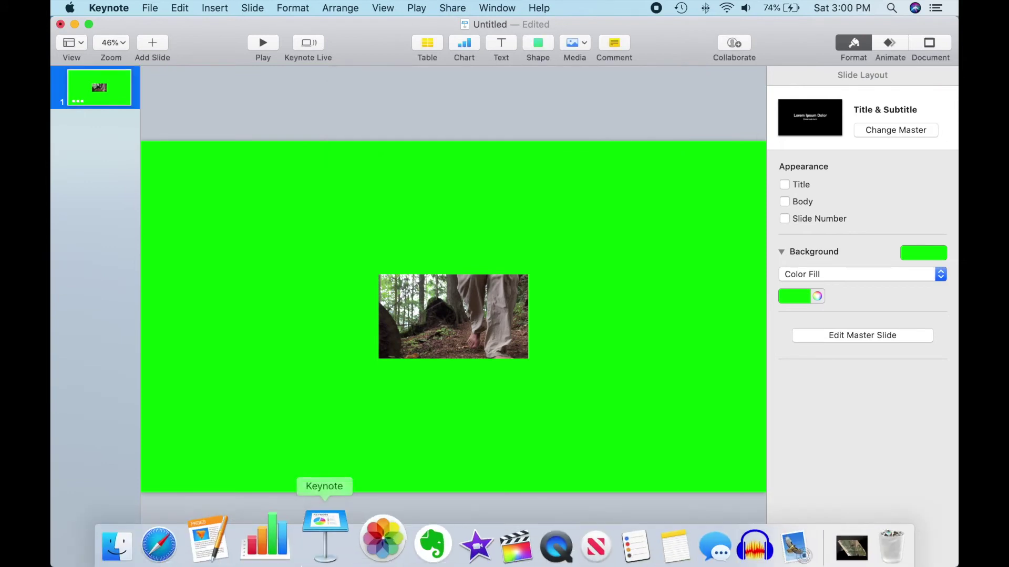
click(165, 529)
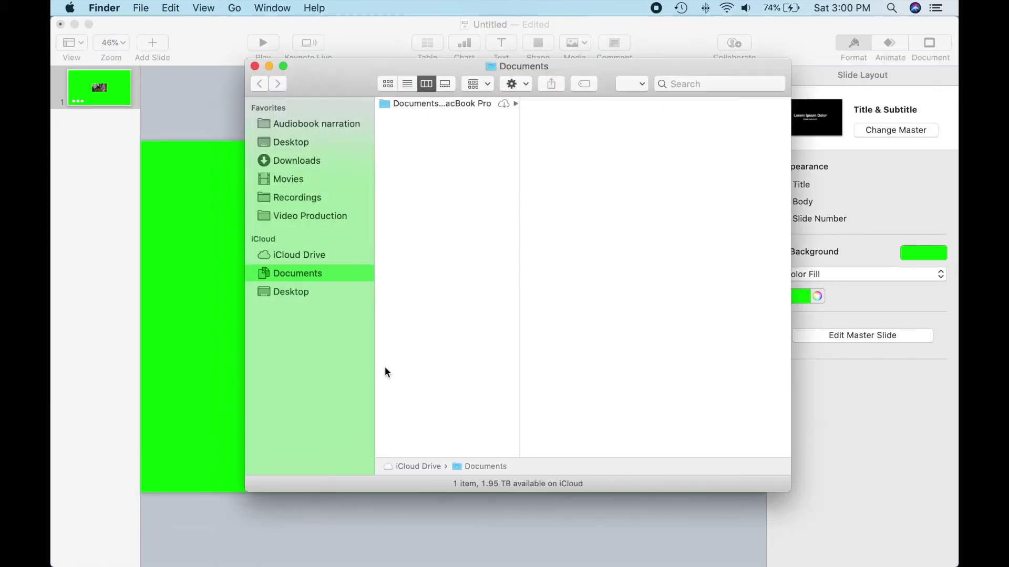
click(297, 180)
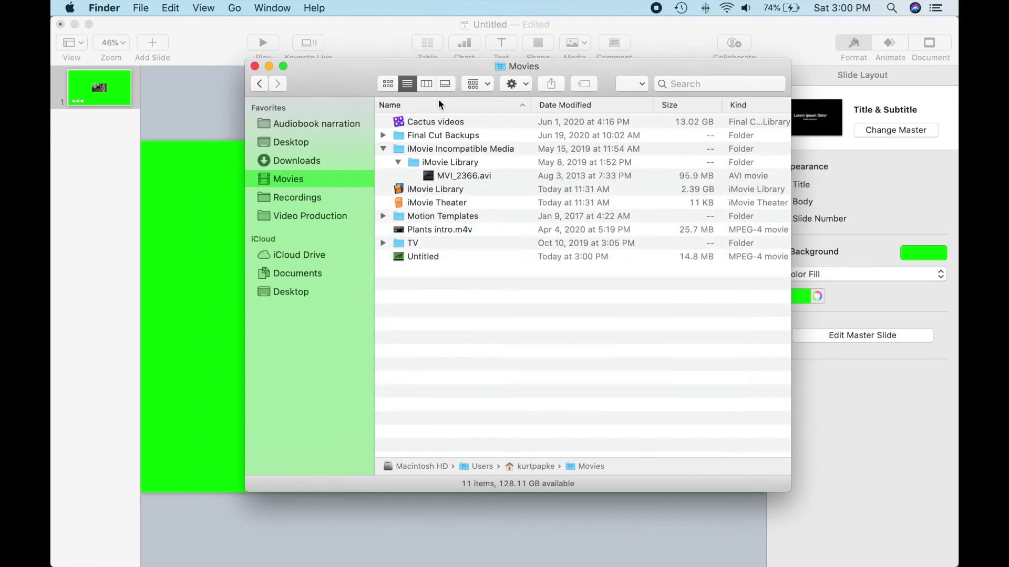
click(422, 258)
key(space)
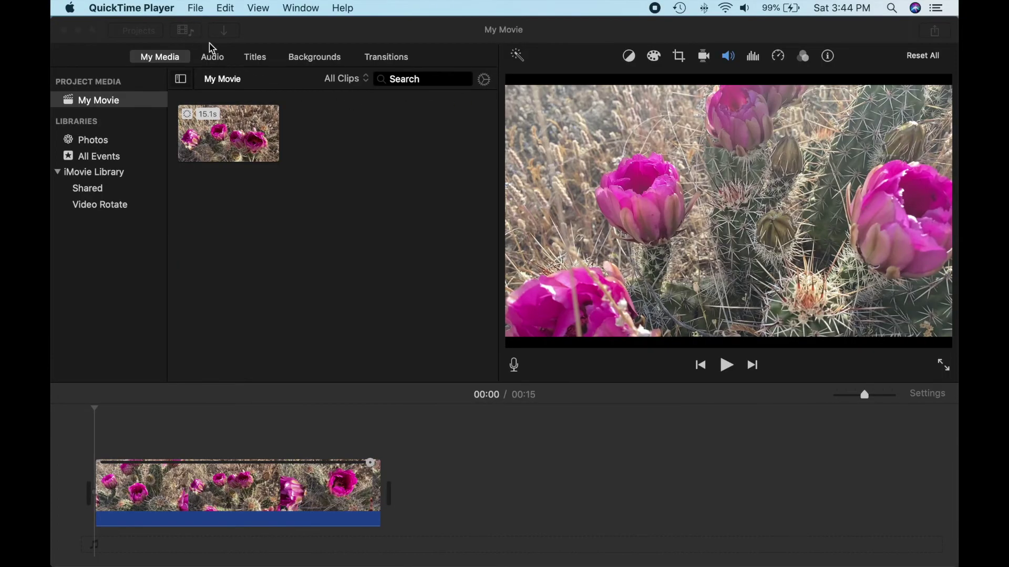
Import the green-screen Untitled movie from Movies into iMovie's My Movie media.
click(227, 35)
click(226, 32)
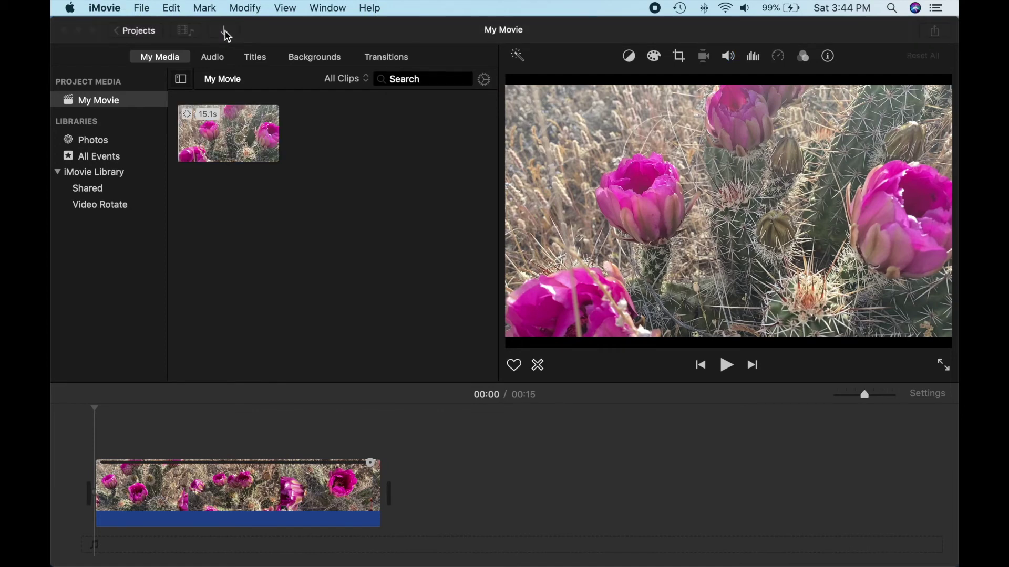
scroll(318, 370, down, 5)
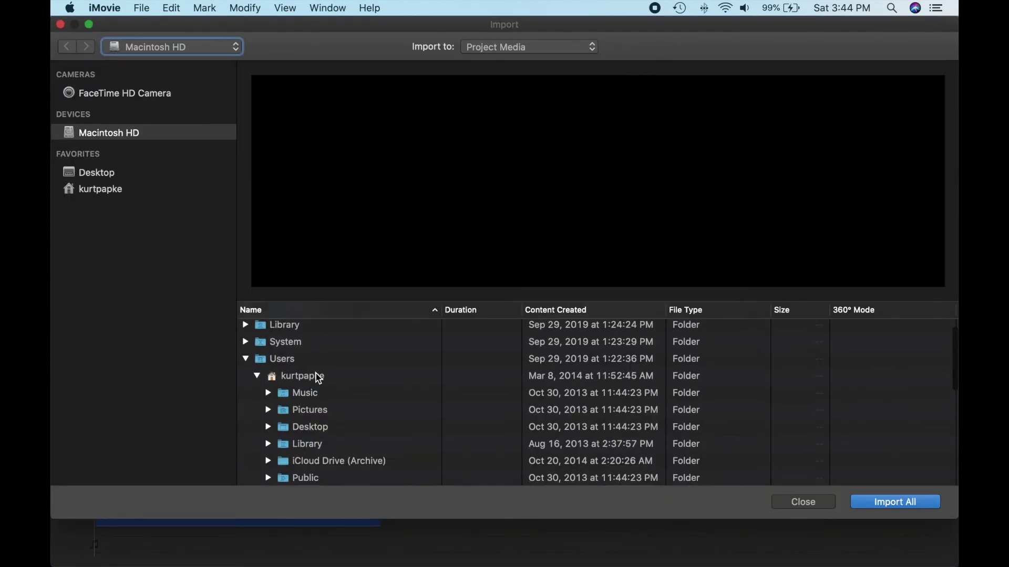
scroll(324, 473, down, 6)
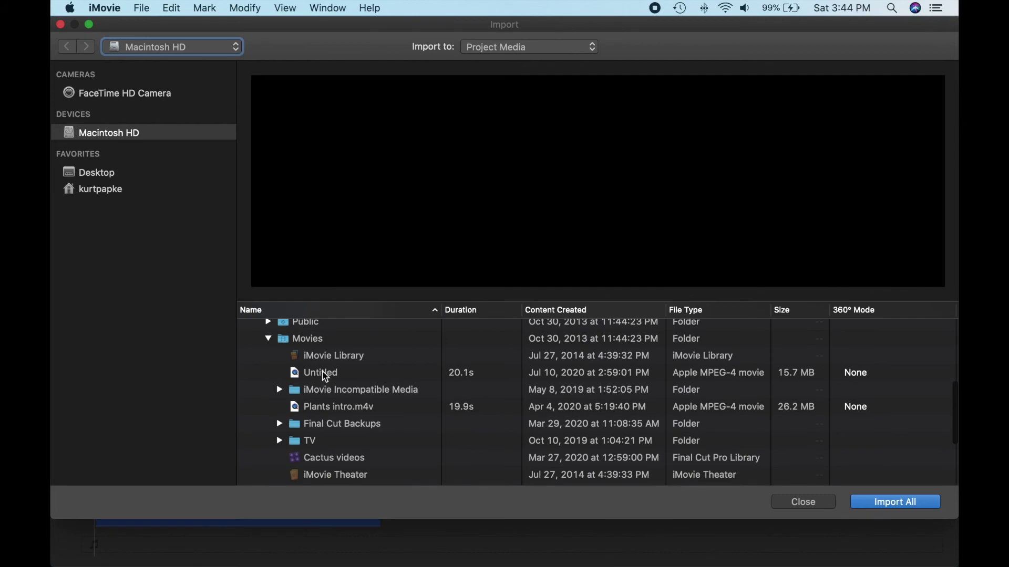
click(326, 374)
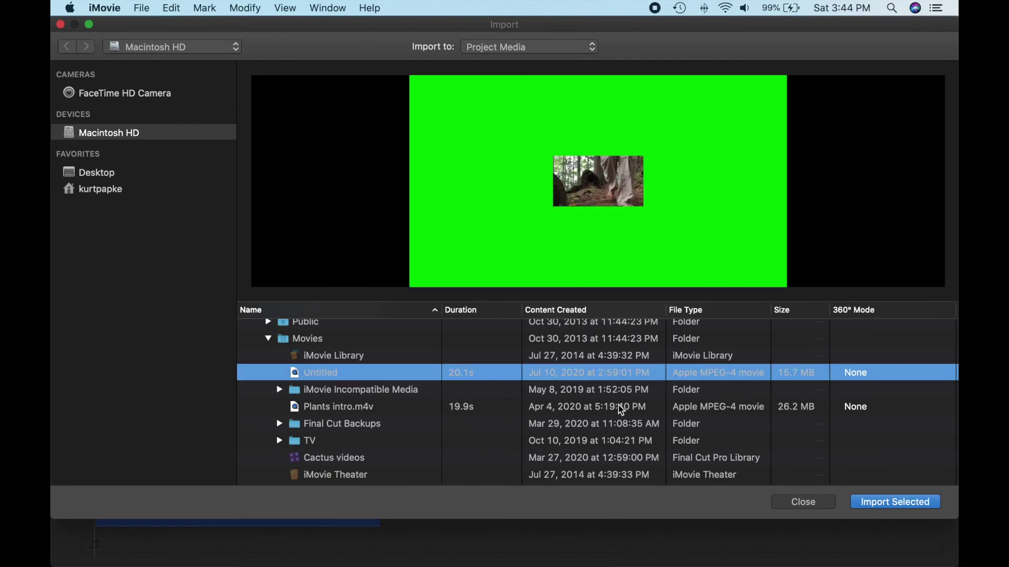
click(921, 501)
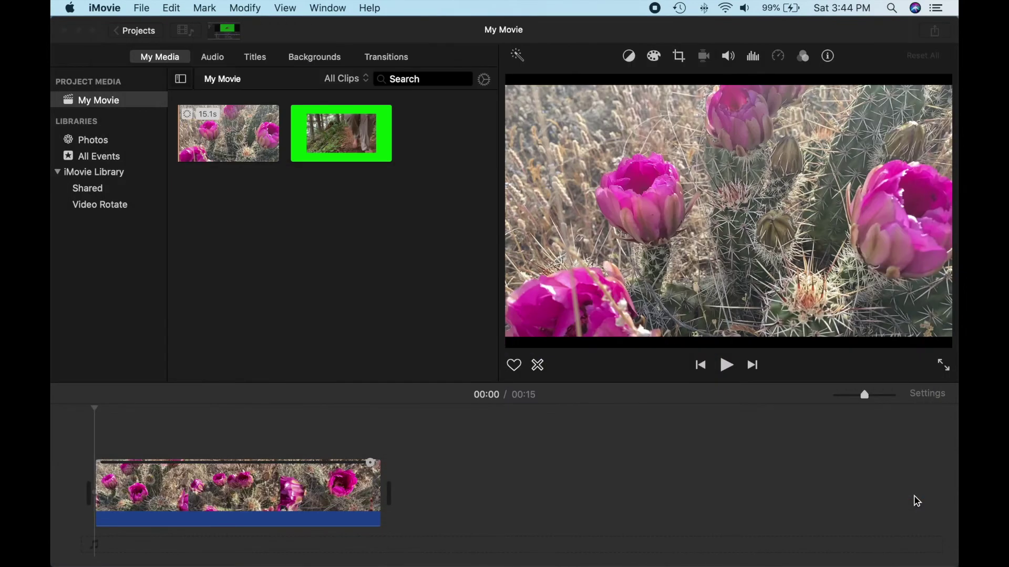
Place the green-screen clip above the cactus clip and trim the cactus clip to 9 seconds.
drag(366, 140, 93, 434)
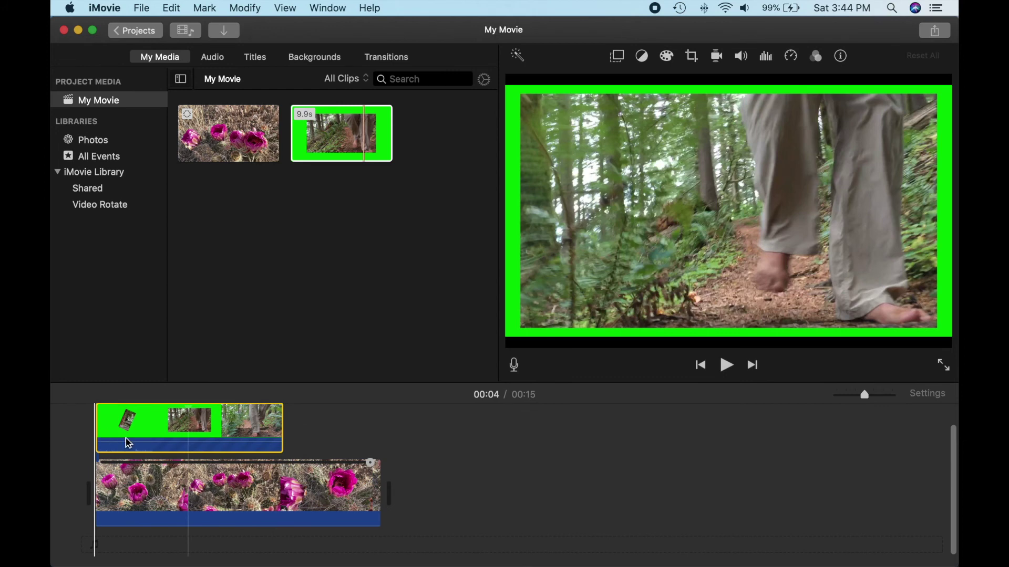
click(284, 485)
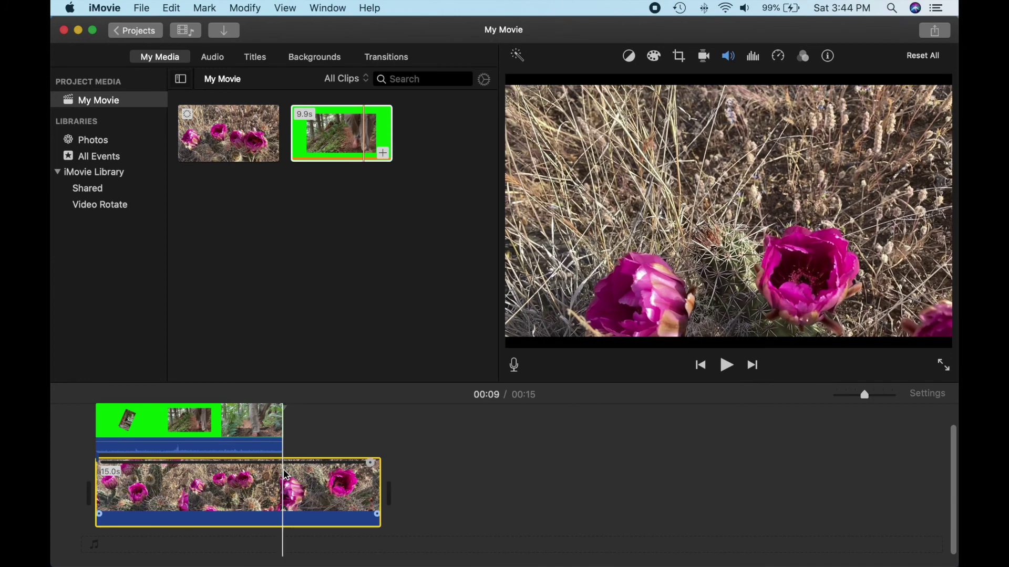
key(alt+slash)
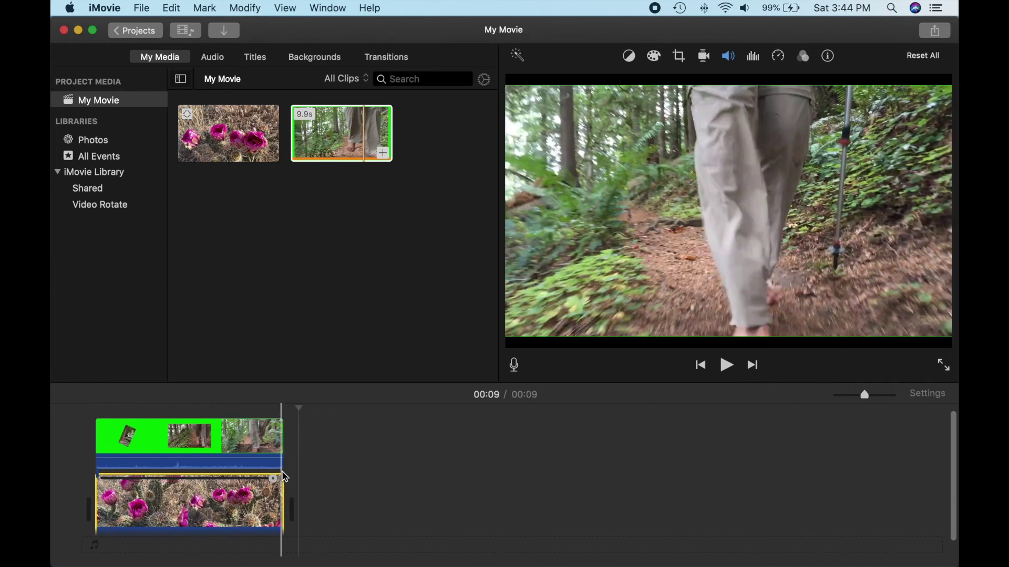
Set the green-screen clip's overlay style to Green/Blue Screen.
drag(324, 382, 327, 345)
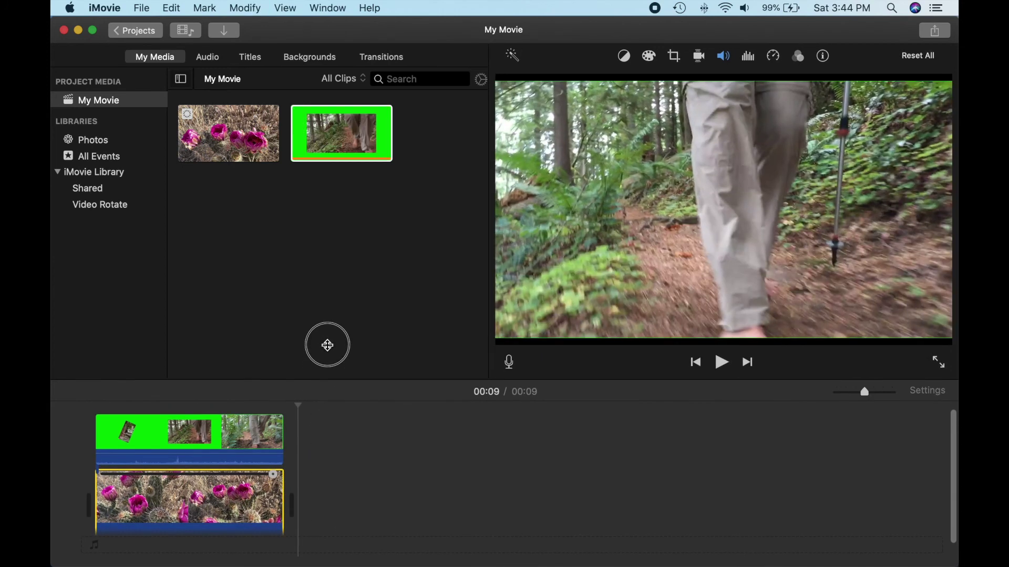
click(233, 399)
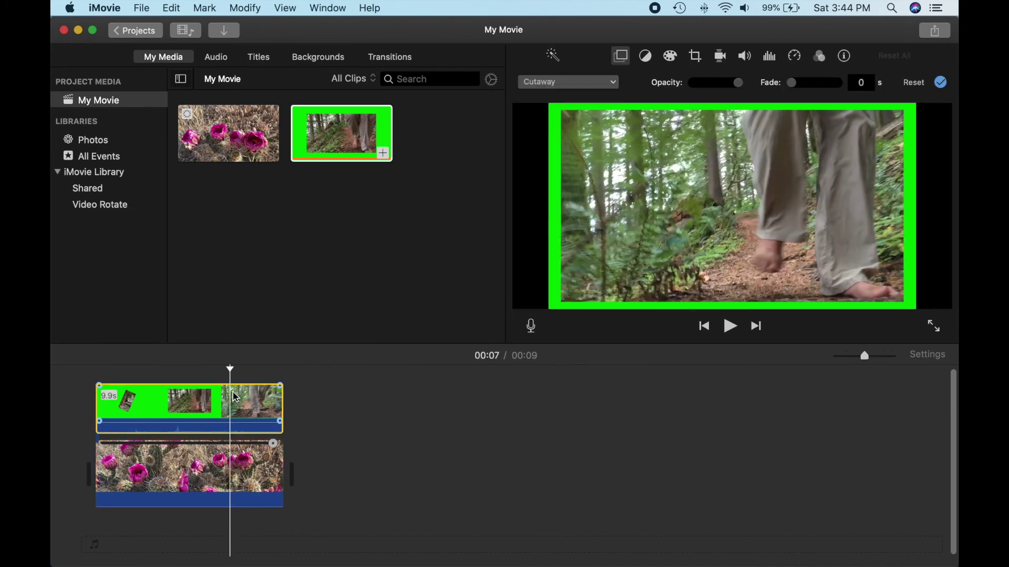
click(613, 83)
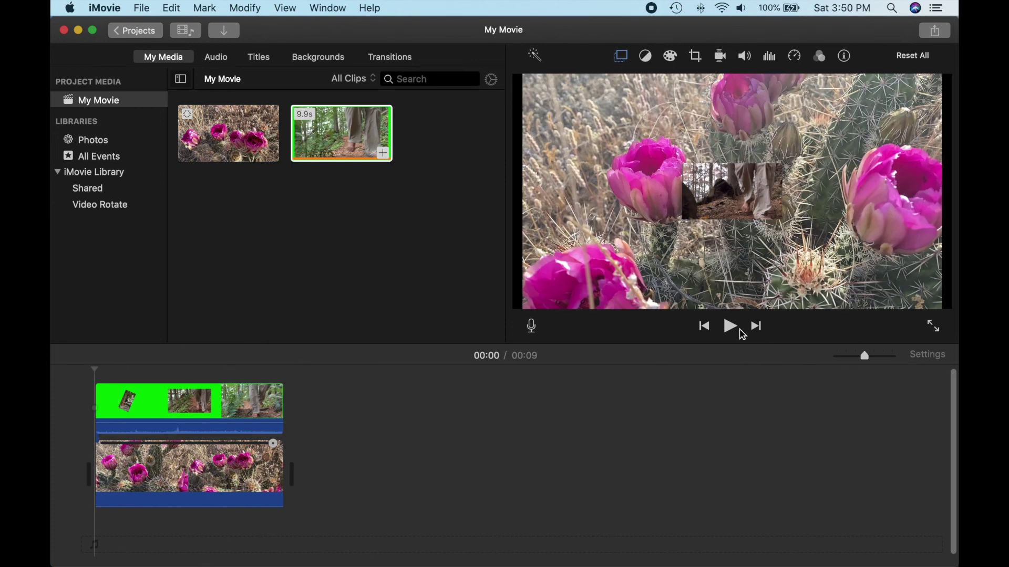
click(737, 333)
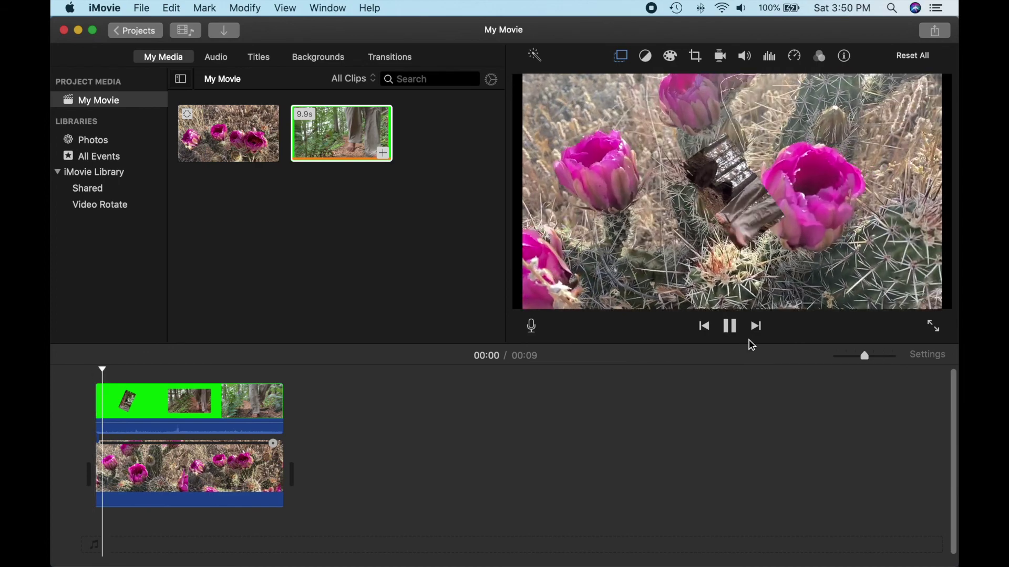